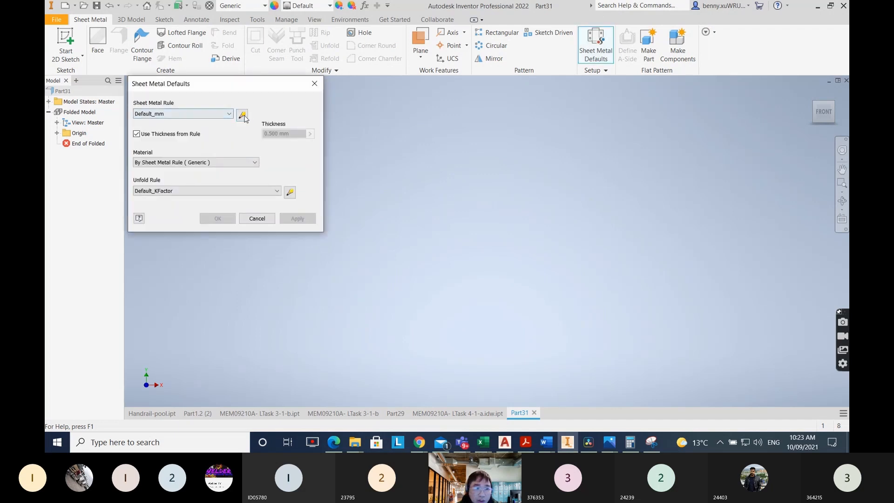
Edit the Default_mm sheet metal rule to use Aluminum 6061 at 1.5 mm thickness, checking the worksheet in Word, and save it.
click(243, 115)
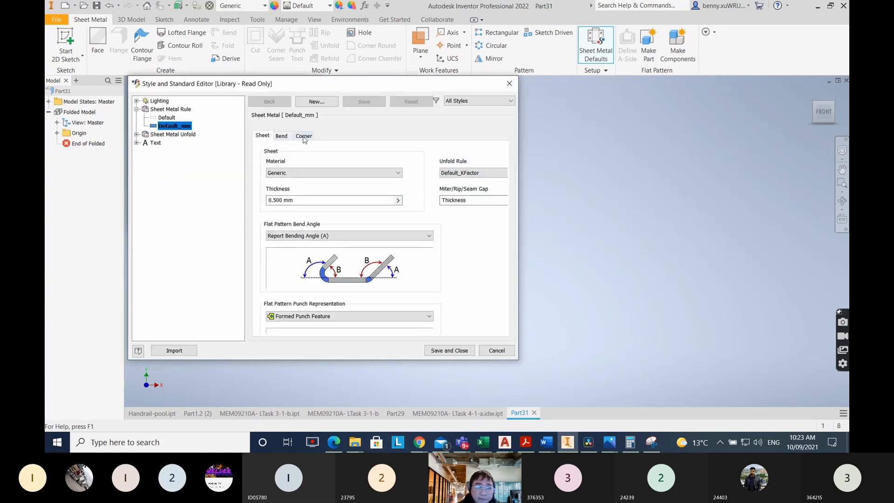
click(372, 176)
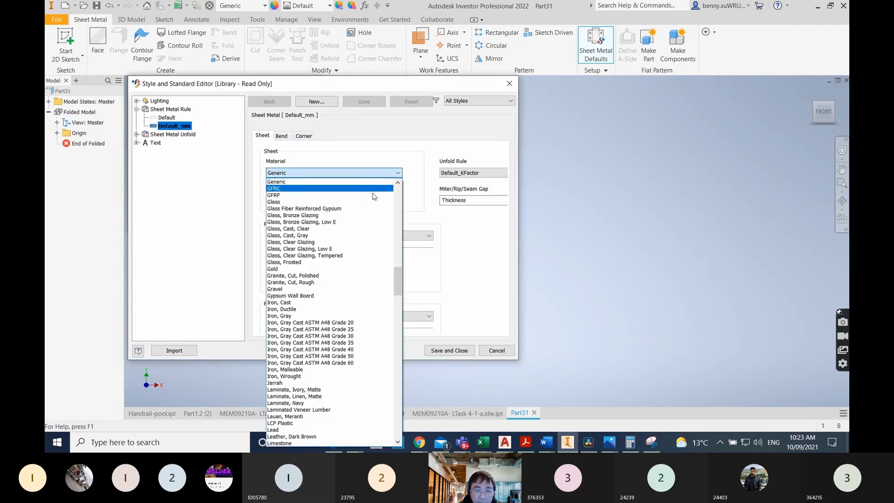
scroll(372, 196, up, 20)
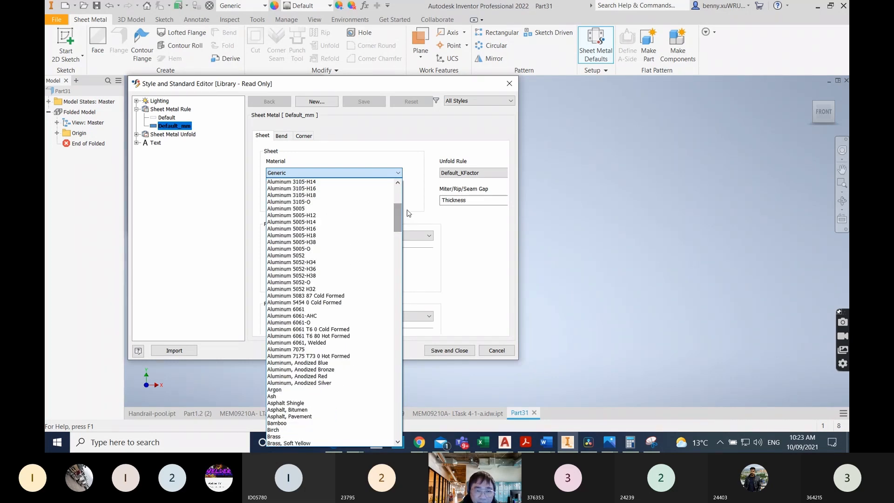
click(547, 443)
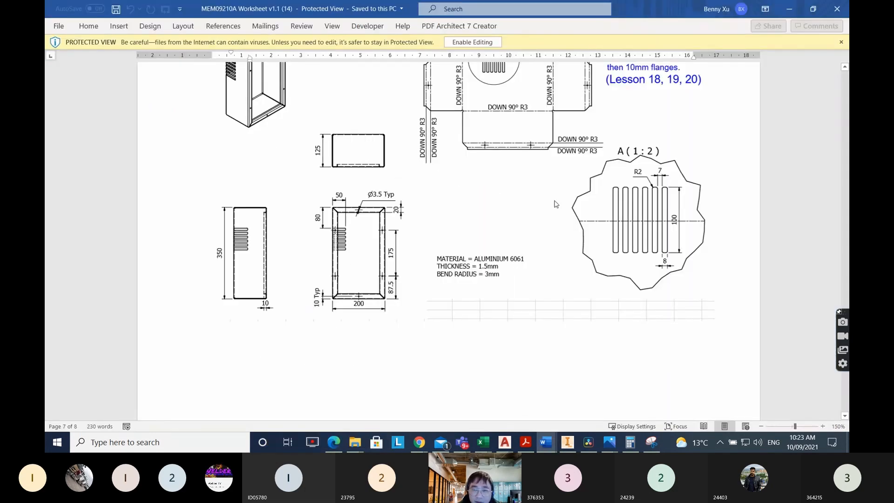
click(795, 7)
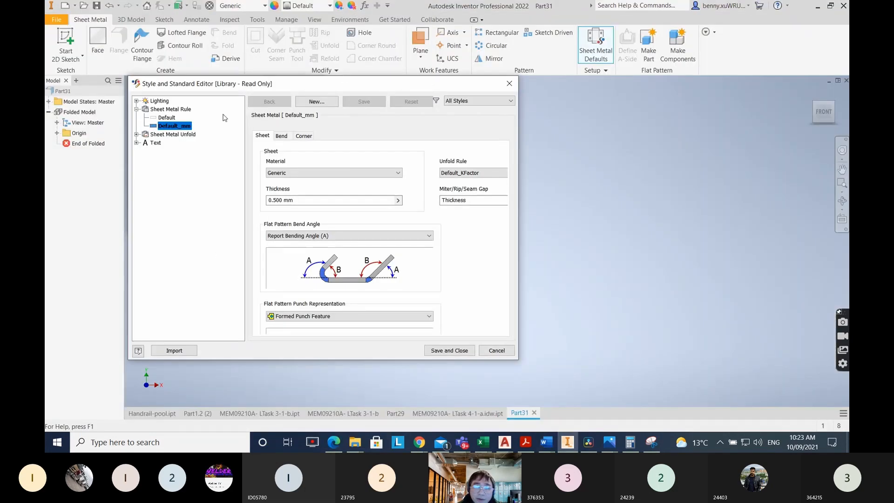
click(399, 173)
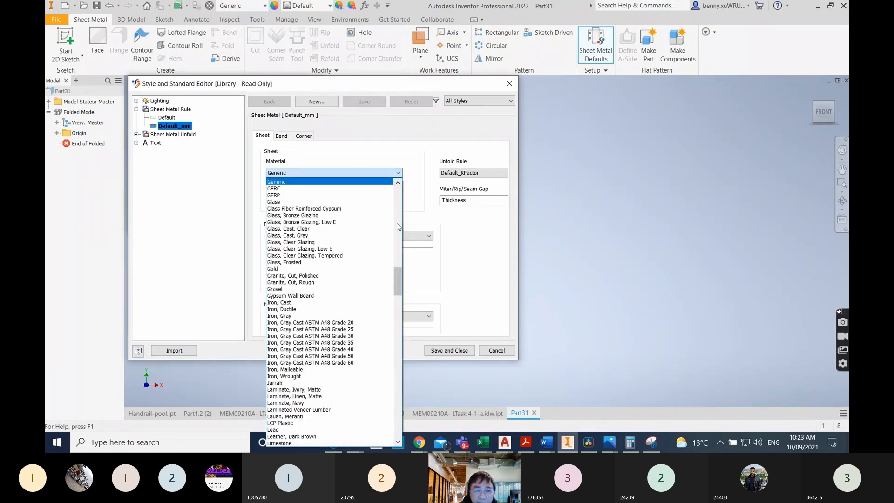
drag(400, 289, 398, 192)
scroll(345, 274, down, 2)
scroll(345, 275, down, 8)
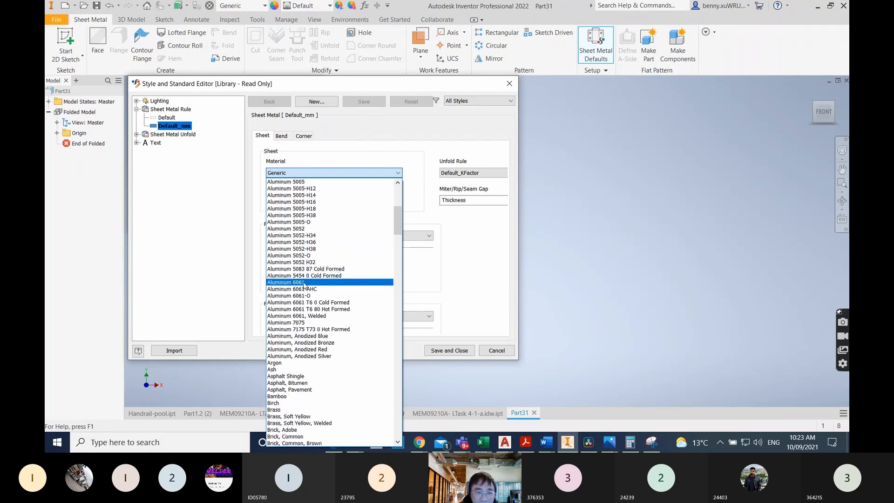
click(303, 283)
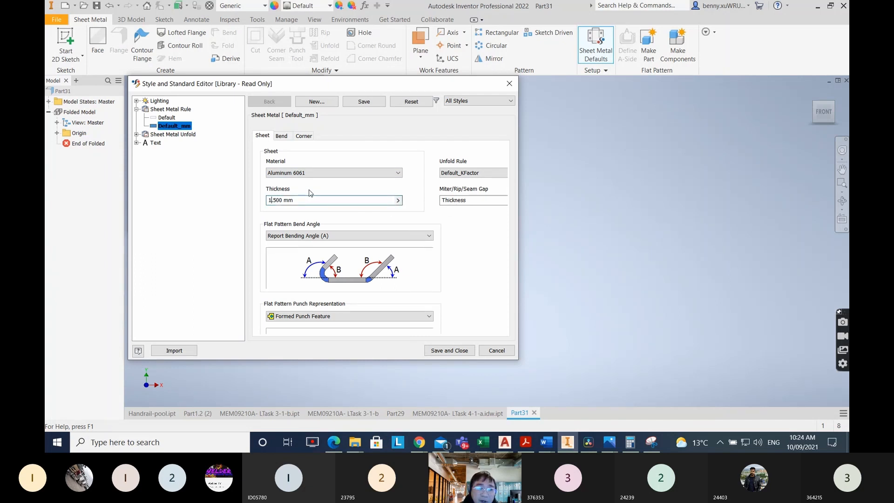
click(458, 351)
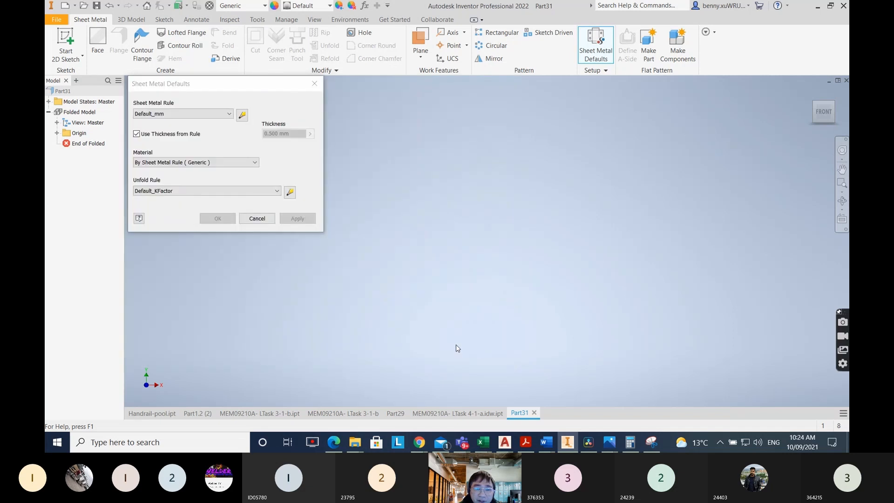
click(264, 220)
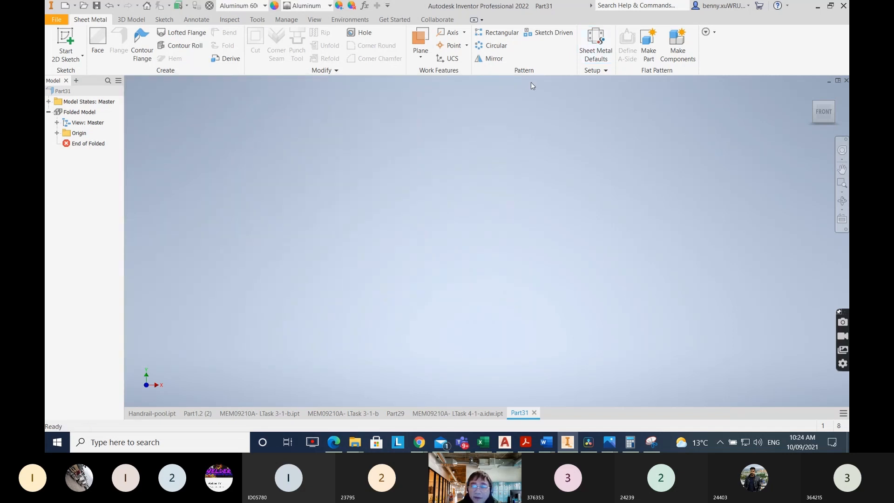
Start a 2D sketch on the horizontal XZ origin plane and consult the box drawing in the Word worksheet.
click(64, 40)
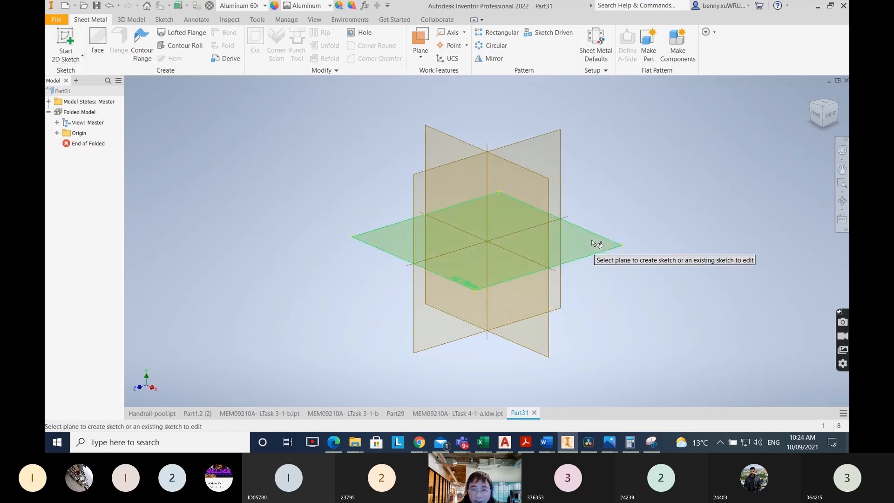
click(591, 240)
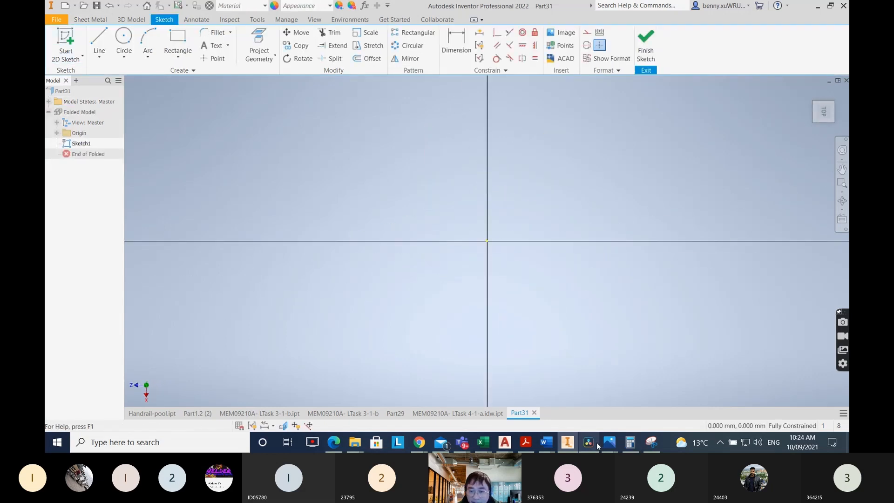
mouse_move(546, 442)
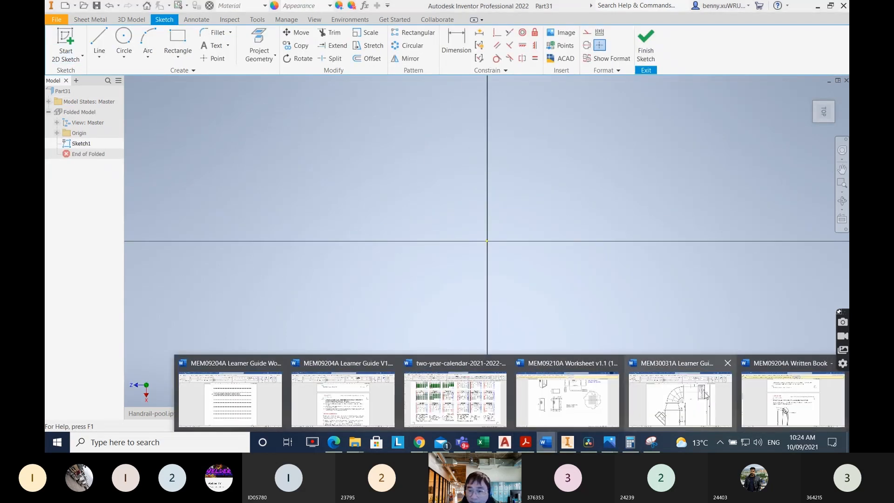
click(585, 397)
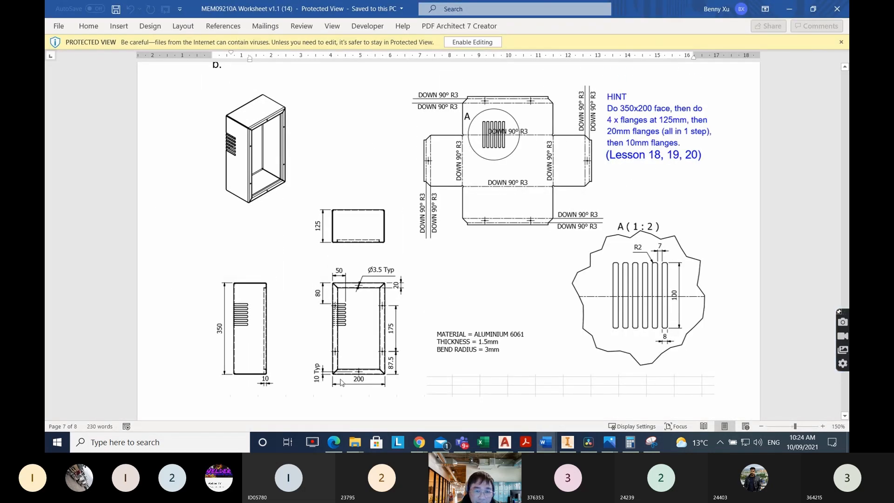
key(alt+Tab)
Draw a two-point center rectangle at the origin, 300 mm wide and 200 mm high.
click(178, 52)
click(189, 122)
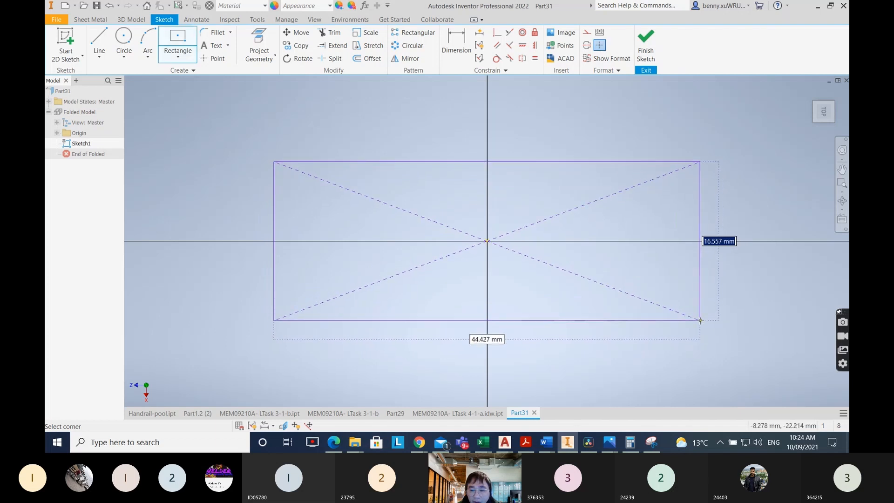
text(200)
key(Tab)
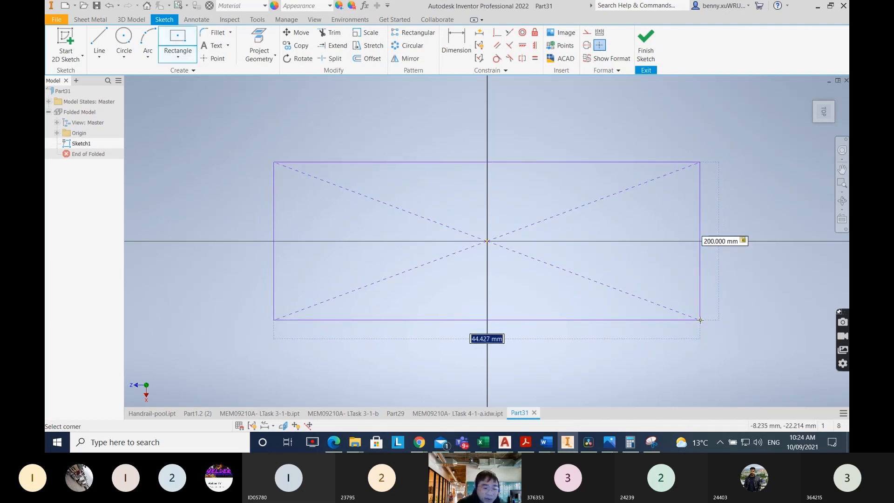
text(300)
key(Return)
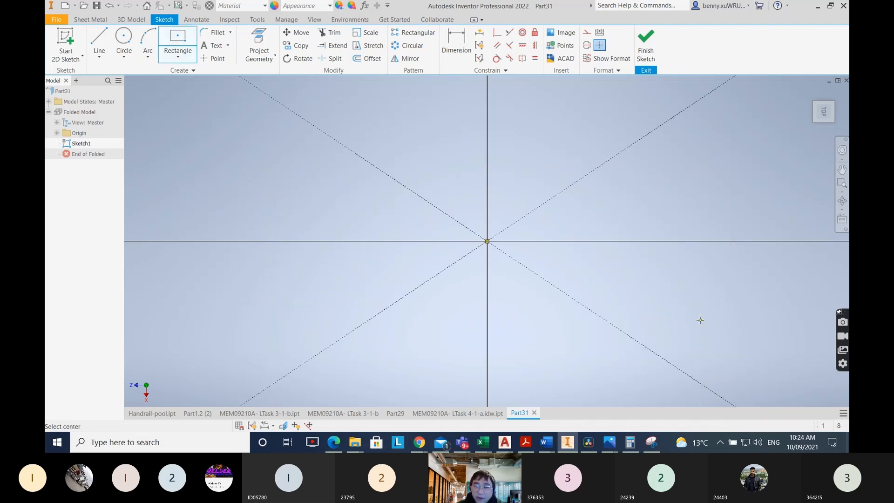
scroll(684, 311, down, 8)
scroll(683, 310, down, 3)
mouse_move(695, 303)
middle_down()
mouse_move(515, 224)
mouse_move(483, 232)
middle_up()
right_click(647, 155)
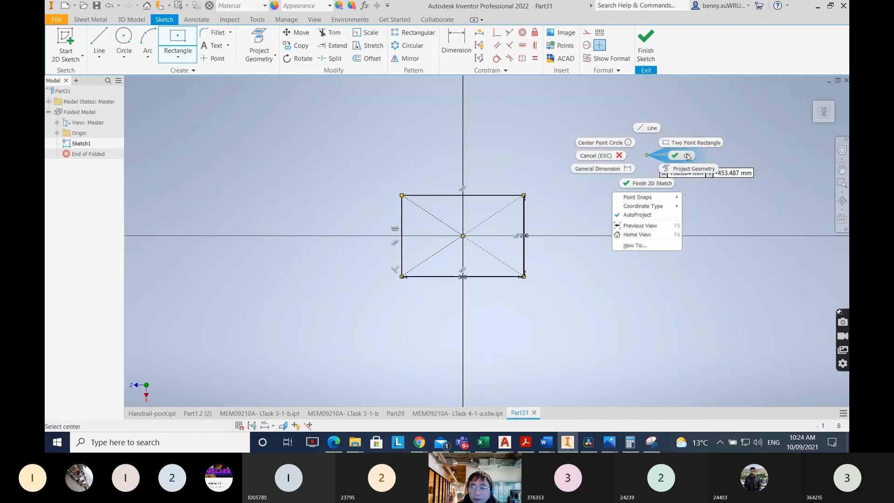
click(688, 157)
Move the rectangle's two dimensions clear of its outline and recheck the drawing in the Word worksheet.
drag(526, 240, 561, 233)
drag(463, 282, 457, 316)
key(alt+Tab)
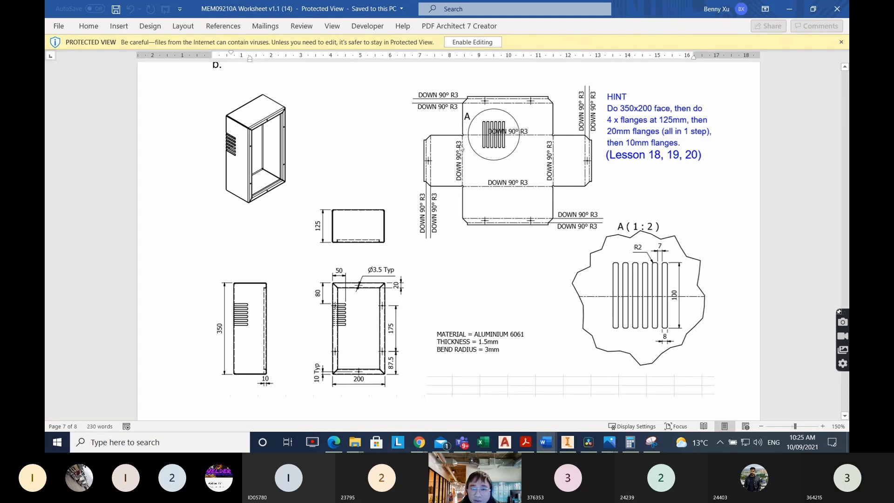
click(789, 9)
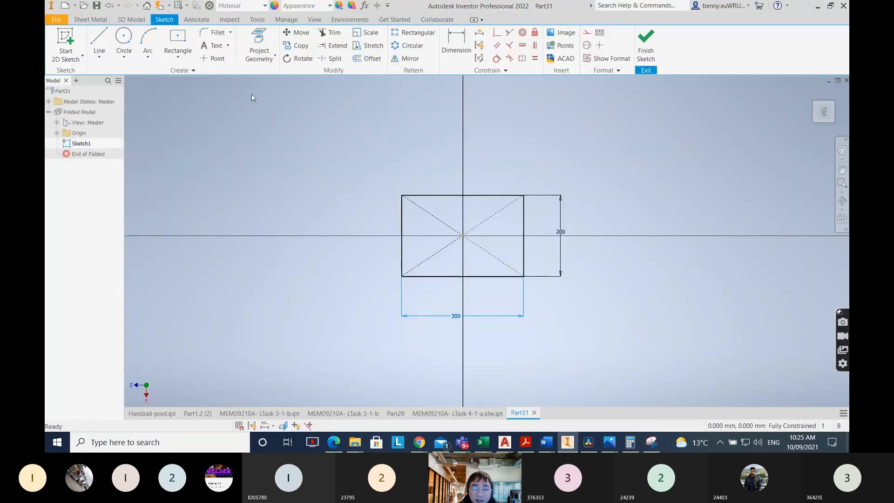
Finish the sketch and create a sheet metal face from the rectangle profile using the default rule.
click(648, 34)
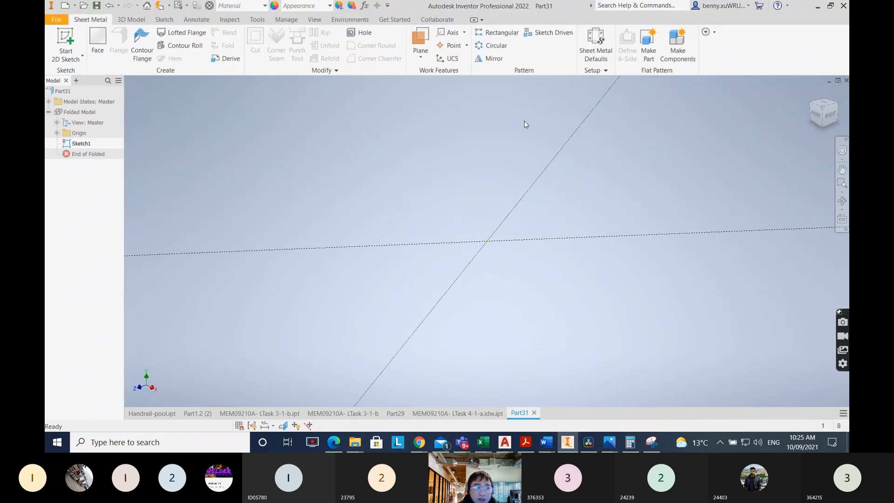
scroll(542, 186, down, 5)
mouse_move(515, 202)
middle_down()
mouse_move(470, 226)
mouse_move(418, 230)
middle_up()
click(98, 40)
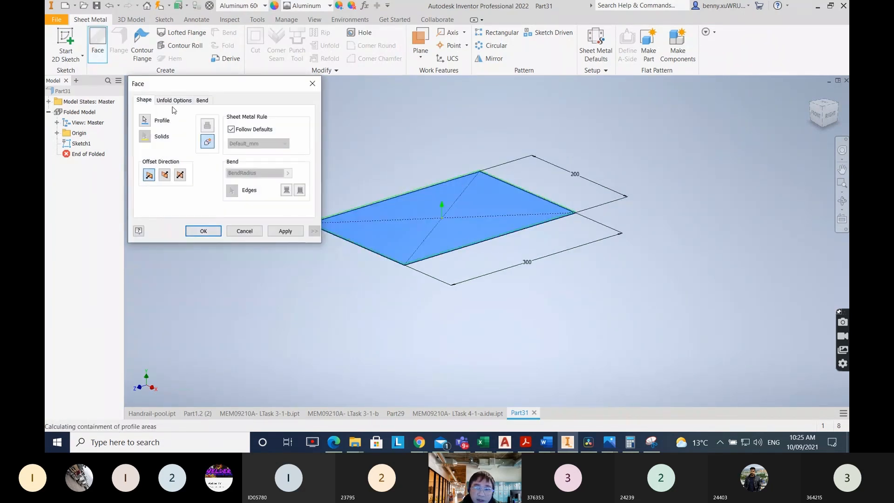
click(204, 231)
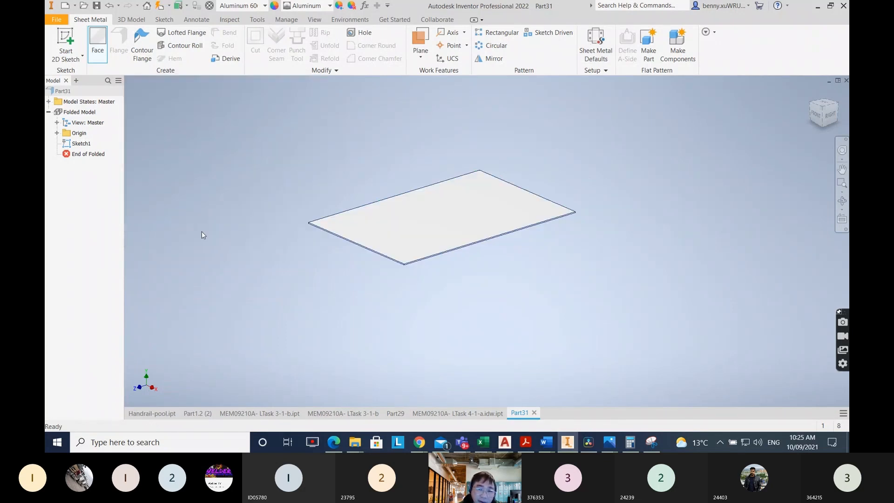
scroll(447, 259, down, 3)
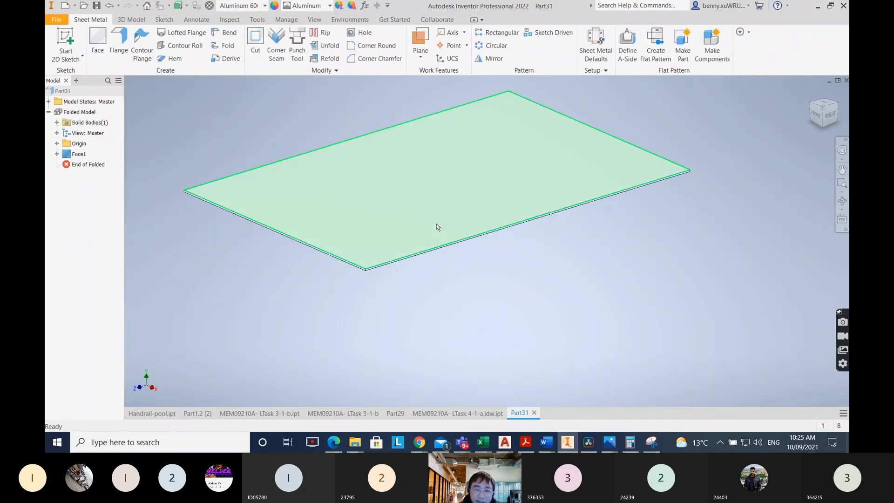
middle_drag(461, 299, 495, 332)
scroll(496, 332, up, 1)
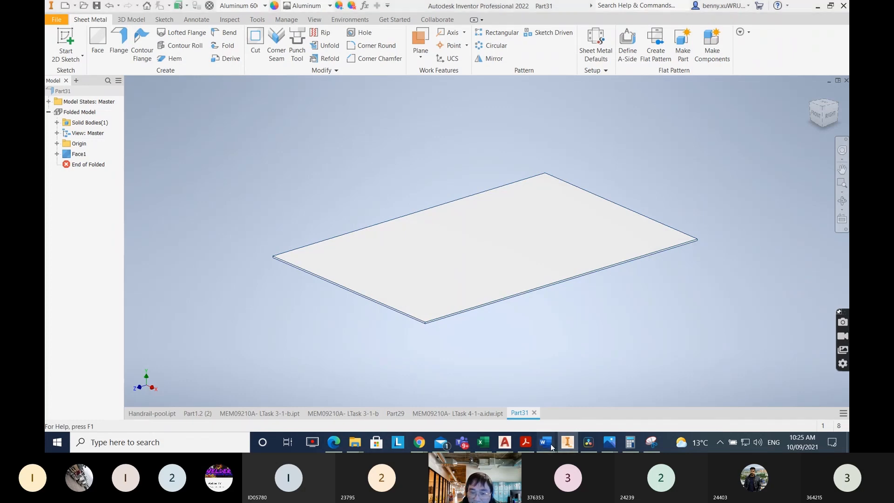
Consult the Word worksheet, and add 125 mm high flanges at 90 degrees along all four edges of the face.
click(554, 408)
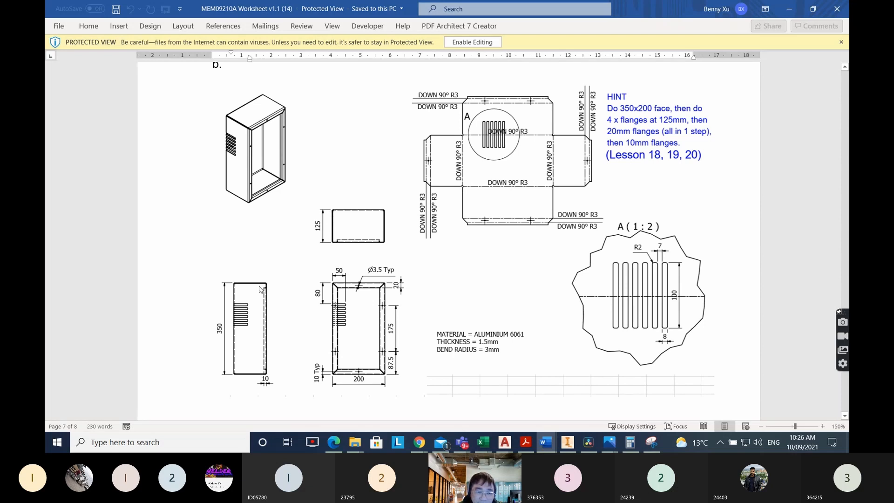
click(790, 9)
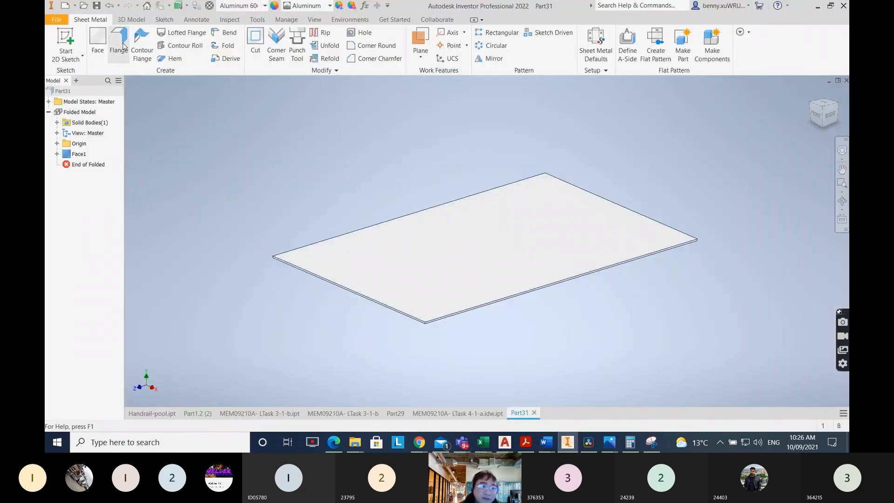
click(555, 287)
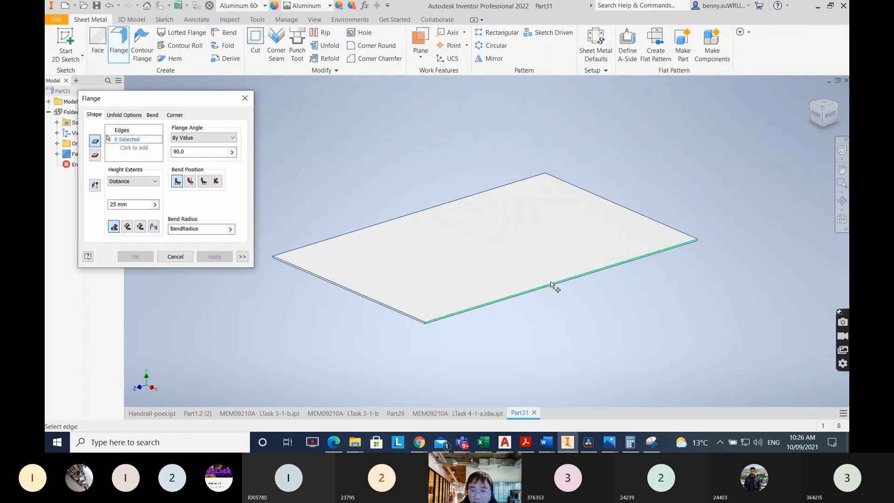
click(110, 204)
text(1)
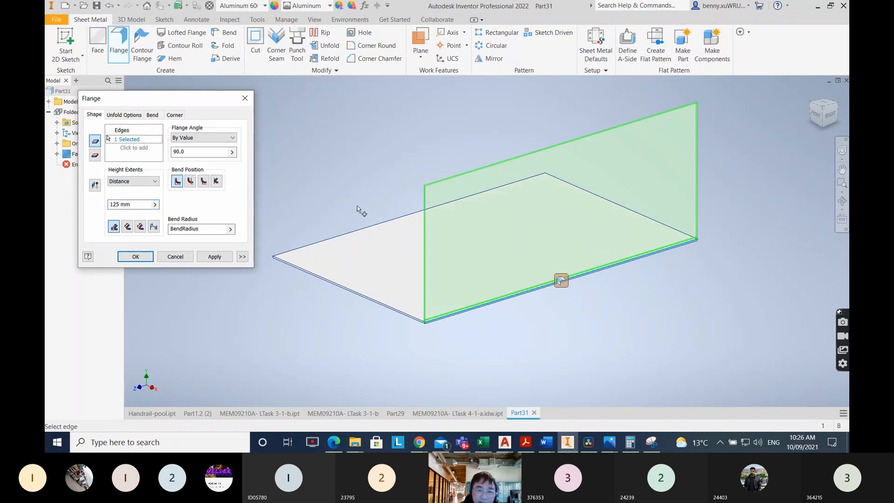
click(360, 228)
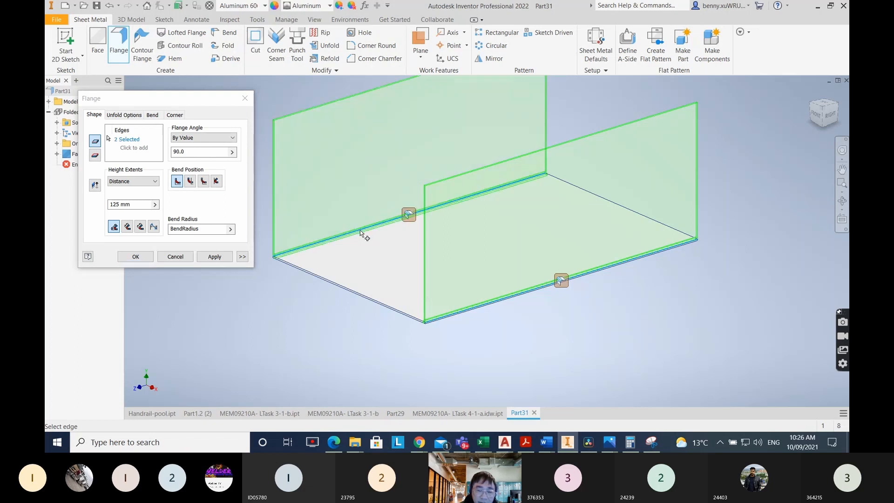
click(328, 281)
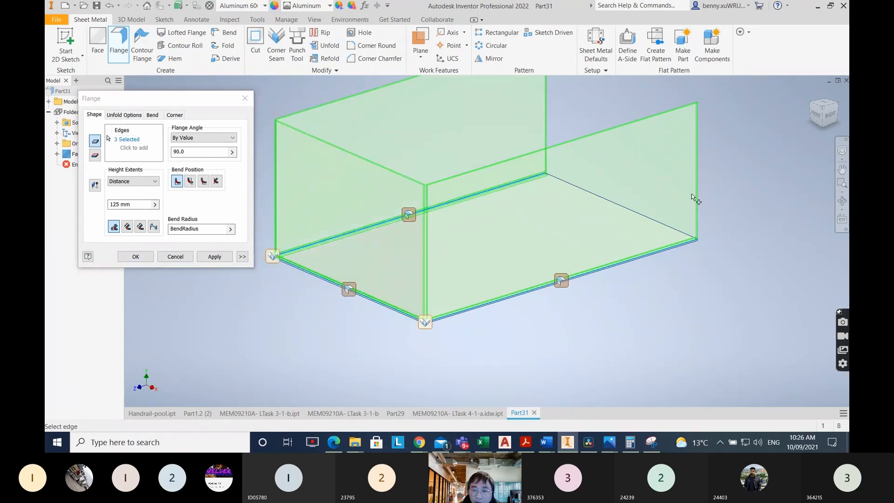
click(651, 219)
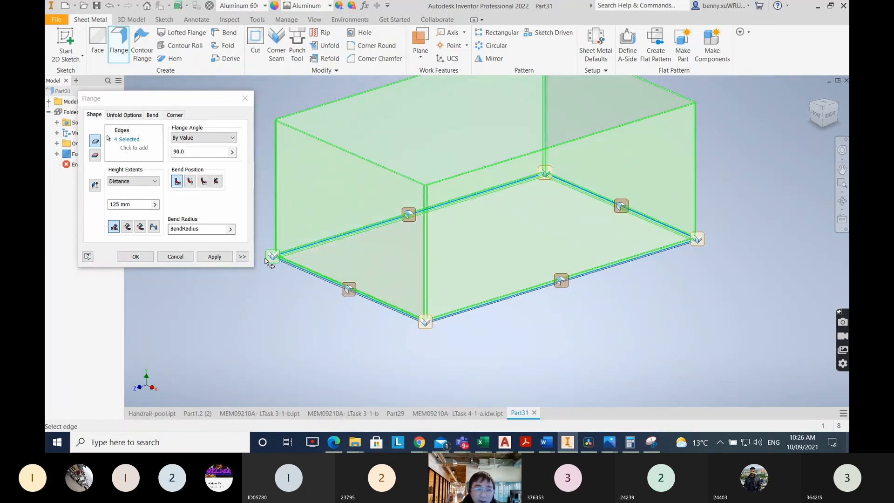
click(214, 257)
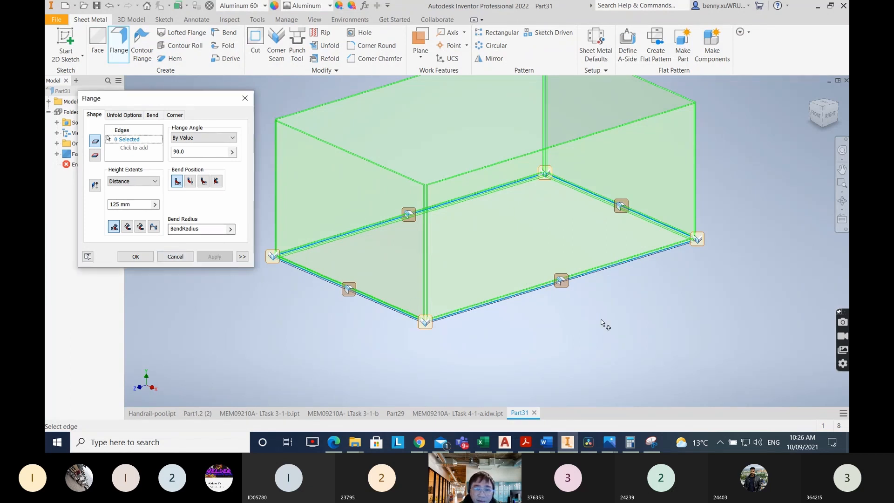
middle_drag(612, 316, 628, 362)
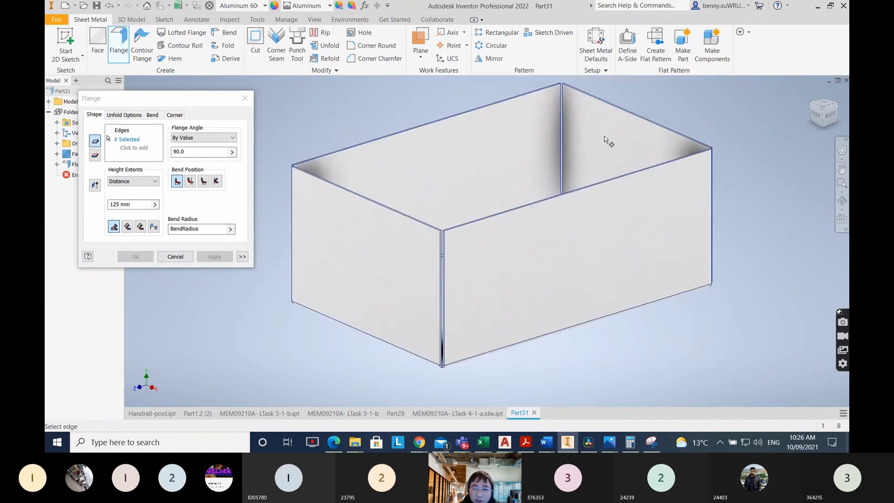
shift+middle_drag(657, 275, 652, 322)
scroll(513, 265, down, 2)
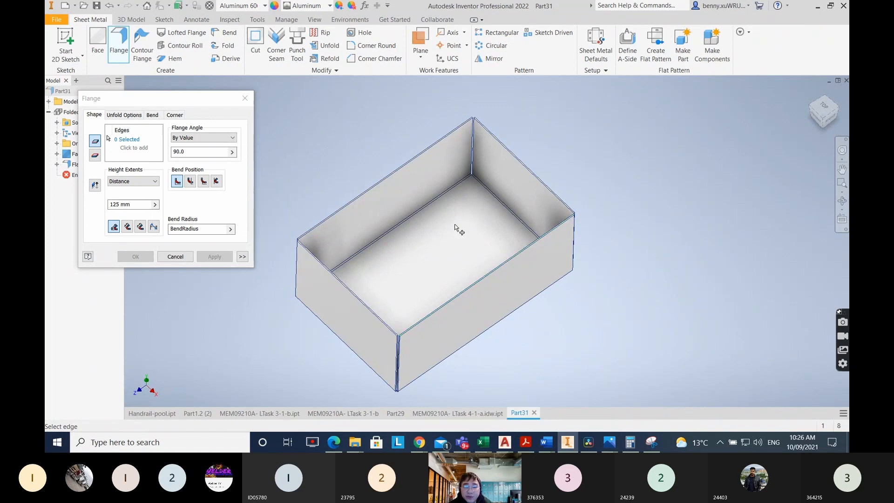
Consult the Word worksheet, and add 20 mm flanges at 90 degrees turned inward along all four top edges of the box walls.
click(550, 443)
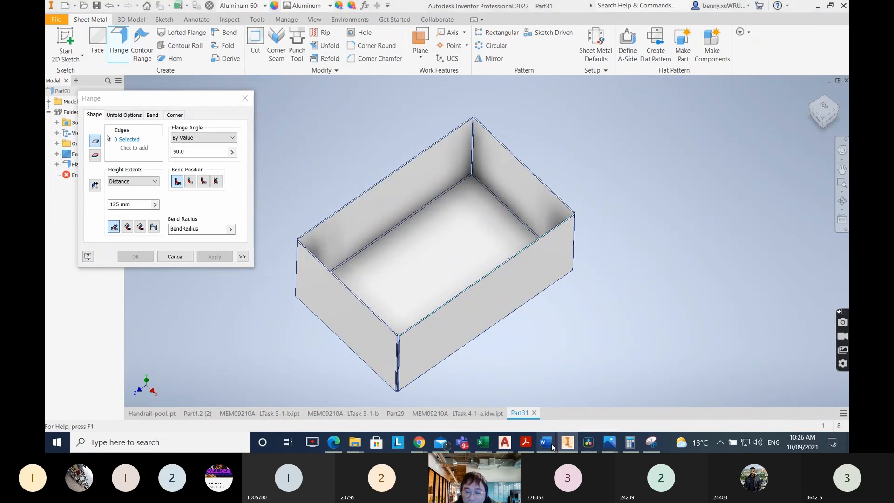
click(586, 402)
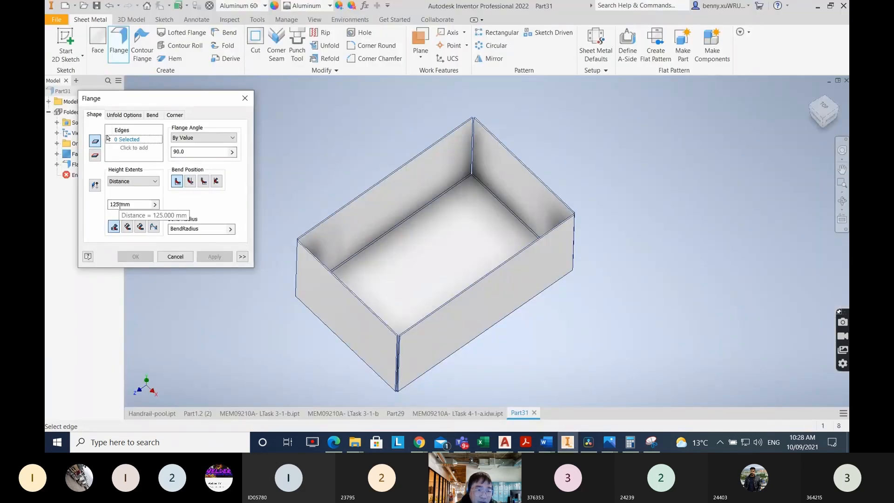
drag(119, 205, 95, 203)
text(20)
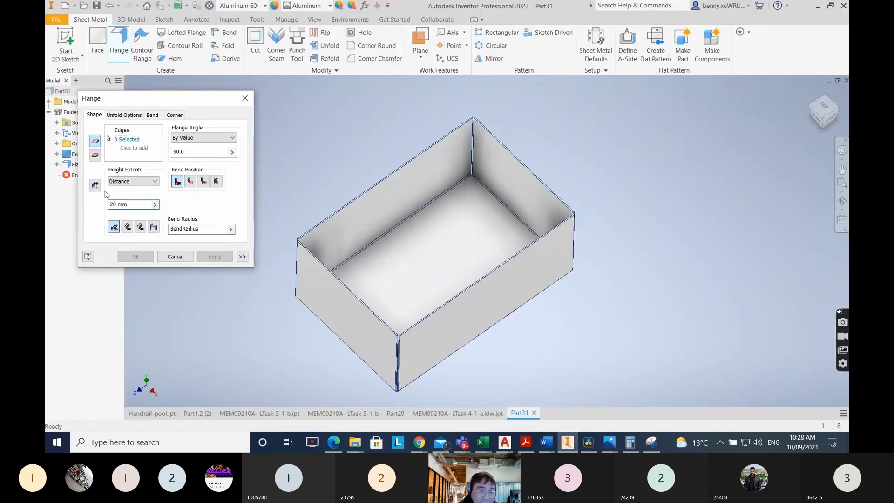
click(127, 140)
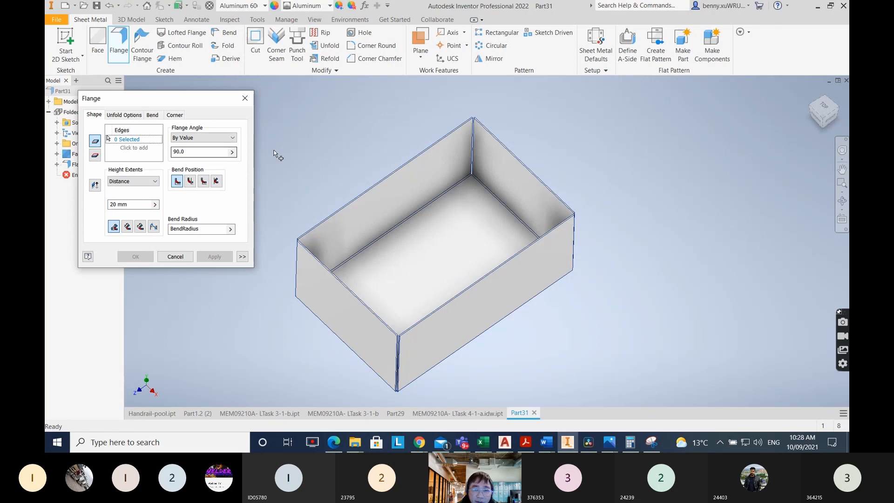
click(395, 174)
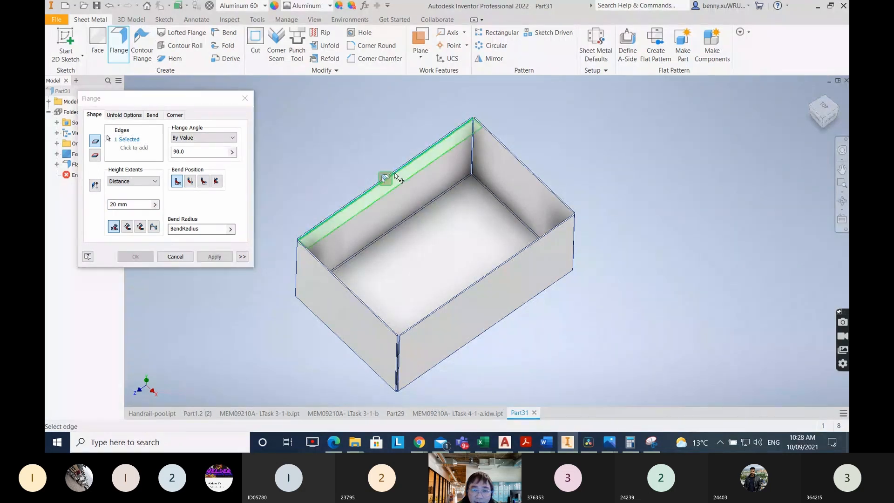
click(509, 157)
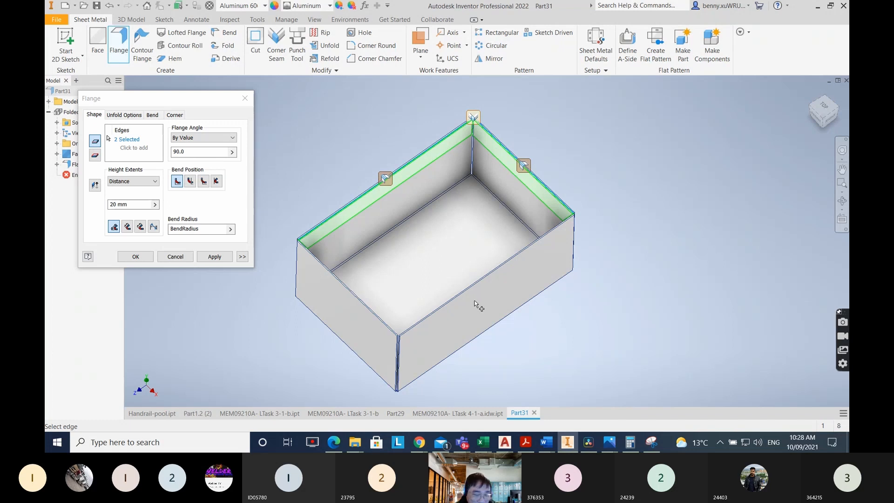
shift+middle_drag(485, 302, 493, 317)
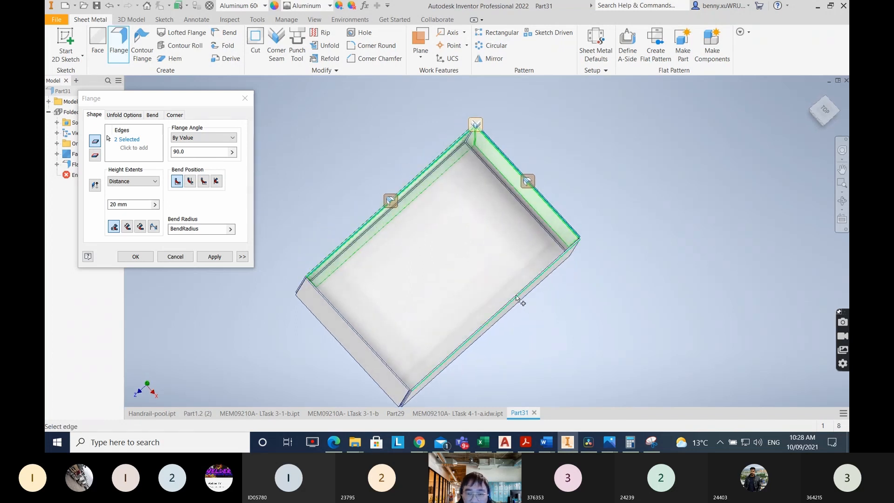
click(512, 297)
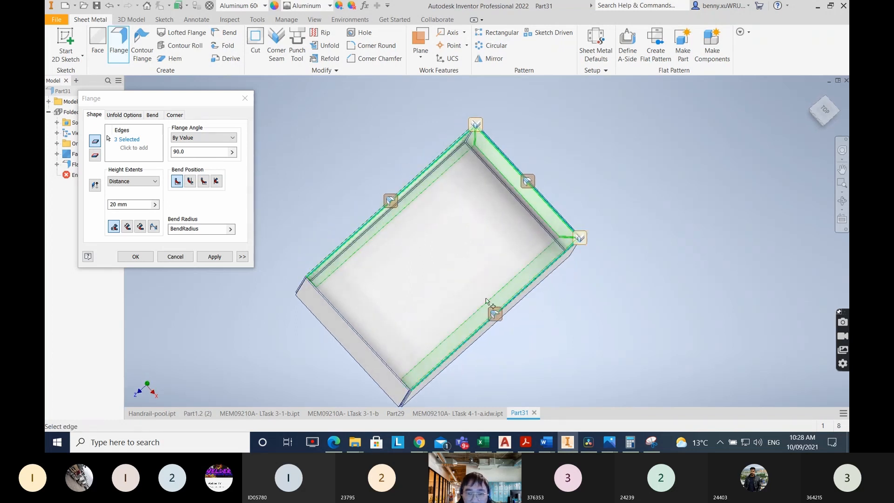
click(362, 335)
click(208, 256)
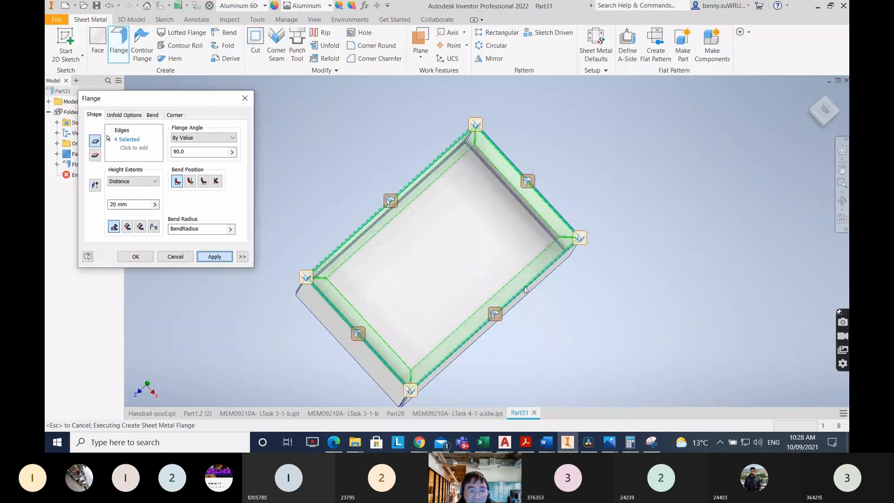
Recheck the Word worksheet, and add 10 mm flanges at 90 degrees along the four inner edges of the rim, turned down into the box.
shift+middle_drag(595, 295, 593, 325)
key(alt+Tab)
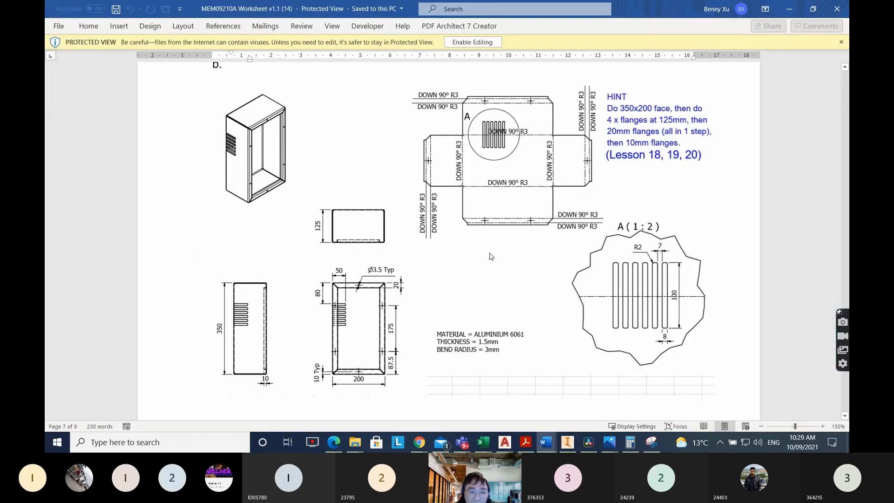
key(alt+Tab)
click(111, 205)
text(10)
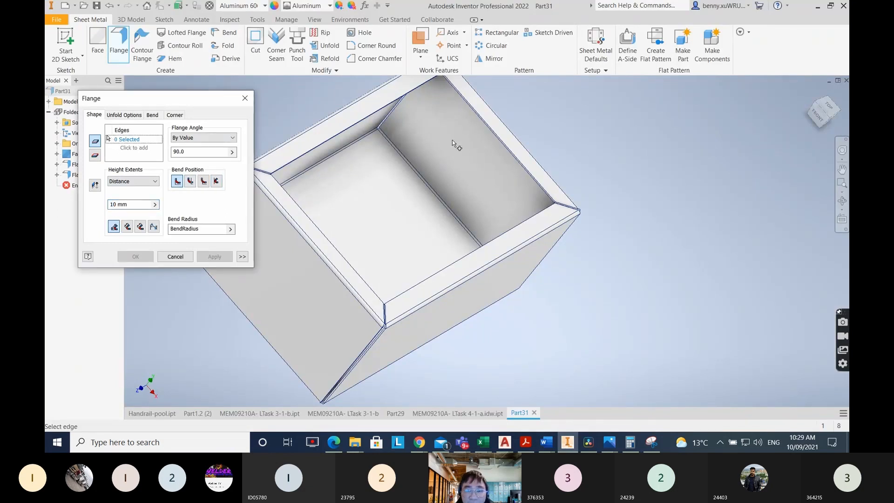
click(507, 150)
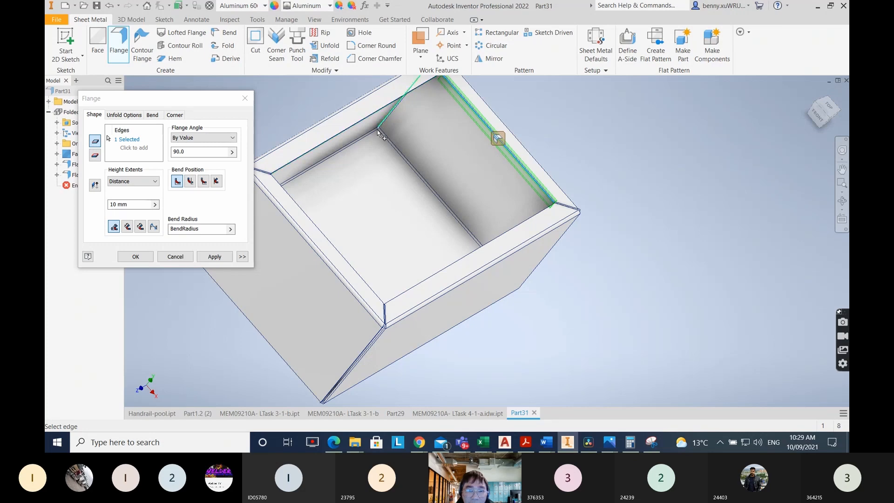
shift+middle_drag(393, 177, 382, 155)
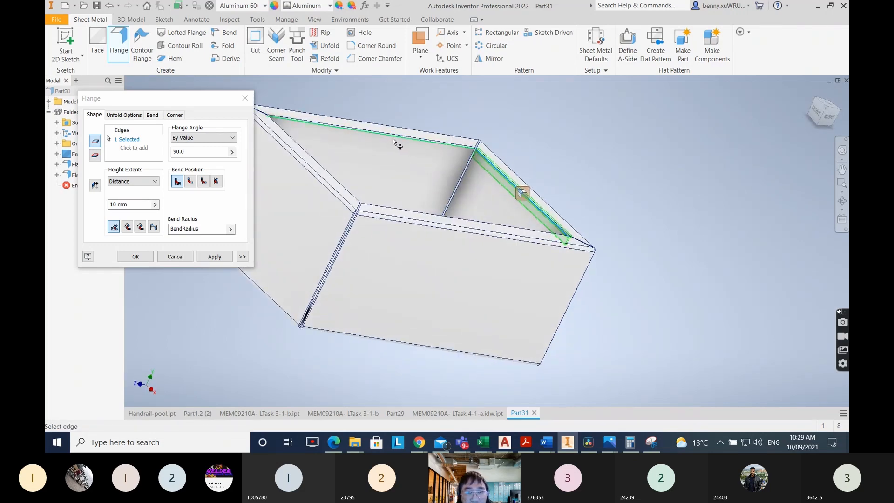
click(393, 137)
mouse_move(434, 166)
shift+middle_down()
mouse_move(408, 159)
mouse_move(424, 173)
shift+middle_up()
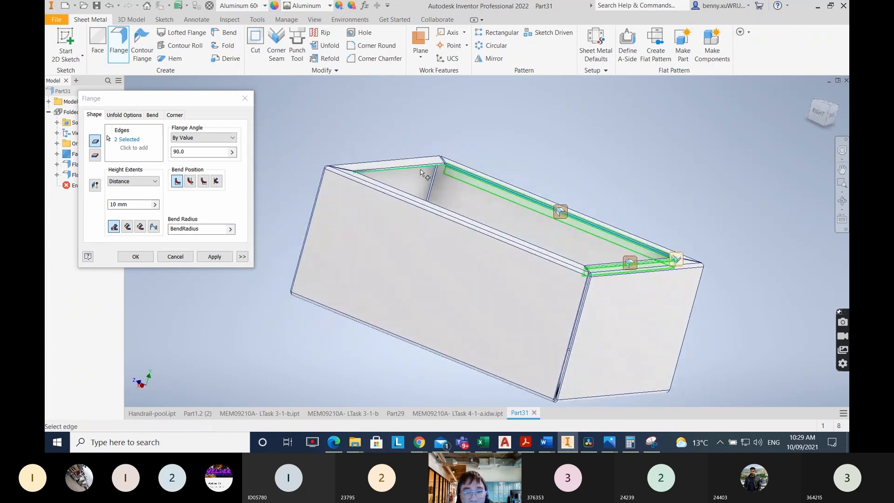
click(422, 174)
shift+middle_drag(437, 183, 527, 237)
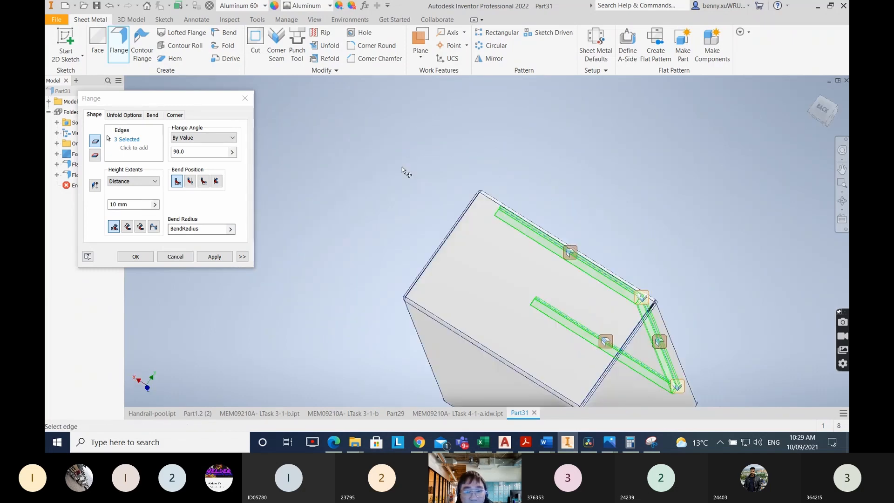
click(516, 250)
shift+middle_drag(616, 204, 574, 212)
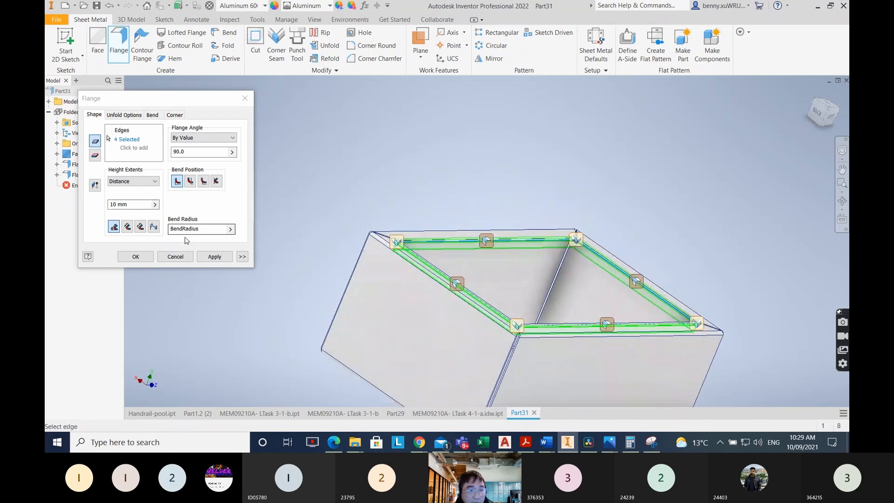
click(213, 257)
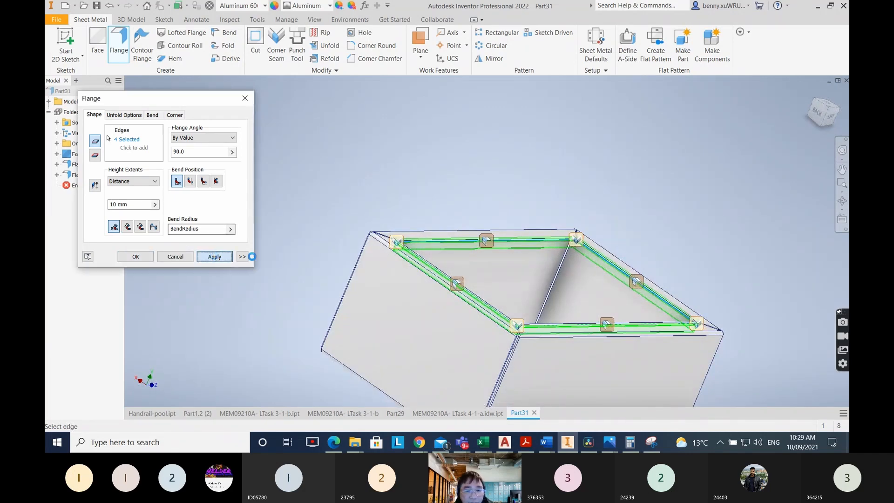
Check the Word worksheet again, close the Flange command and start a sketch on the outer face of a long side wall.
shift+middle_drag(695, 249, 621, 252)
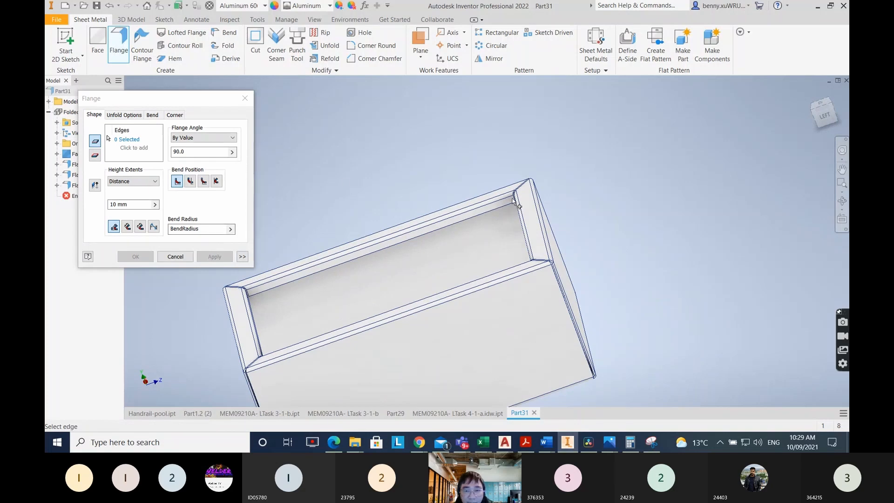
scroll(693, 253, down, 5)
shift+middle_drag(693, 253, 758, 273)
scroll(700, 262, down, 2)
key(alt+Tab)
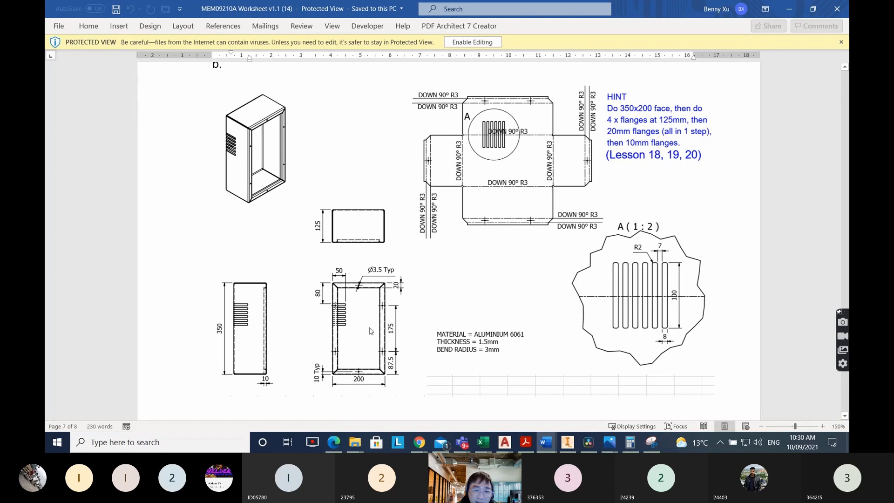
key(alt+Tab)
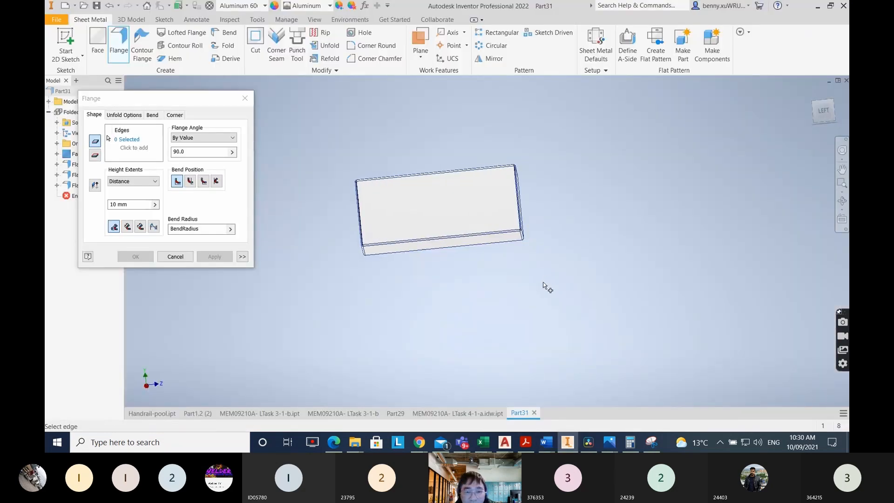
click(245, 98)
click(131, 19)
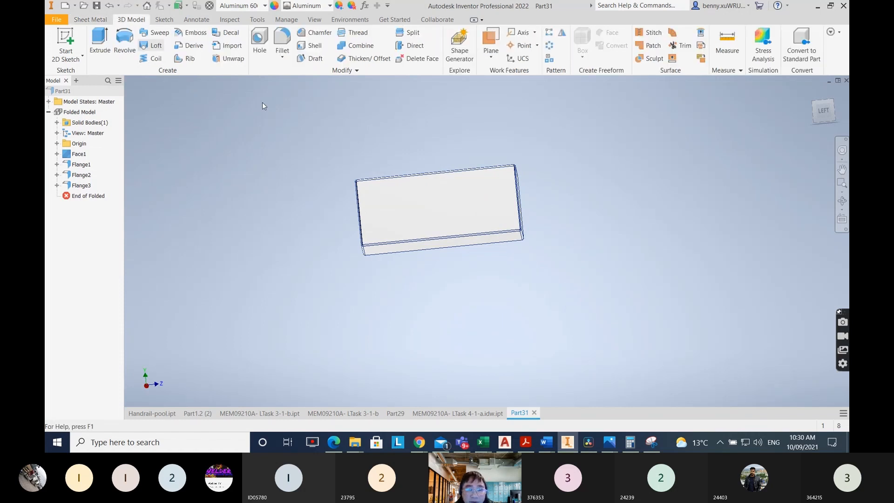
click(499, 214)
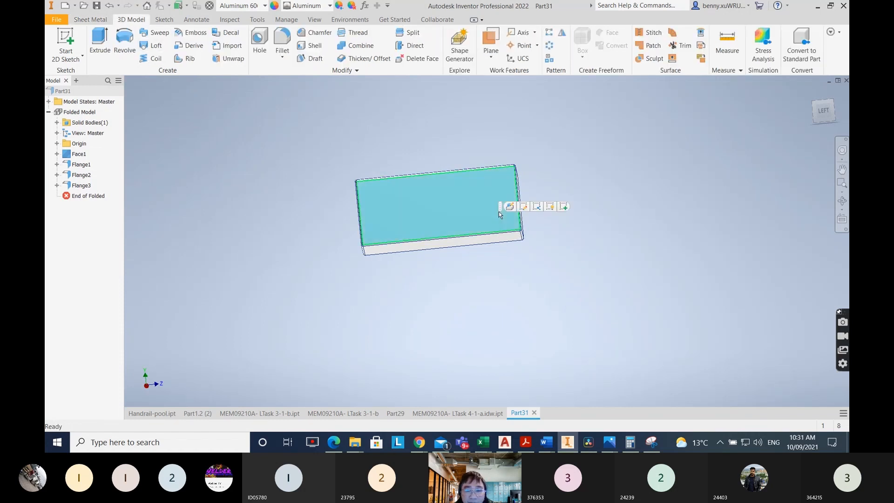
click(563, 206)
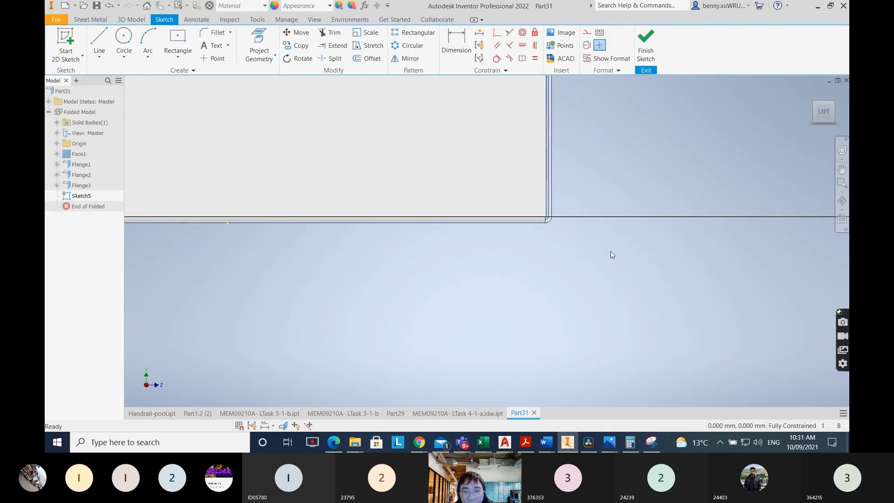
Inspect the box's corner and examine the slot dimensions and their position on the drawing in the Word worksheet.
mouse_move(610, 251)
shift+middle_down()
mouse_move(511, 245)
mouse_move(525, 257)
shift+middle_up()
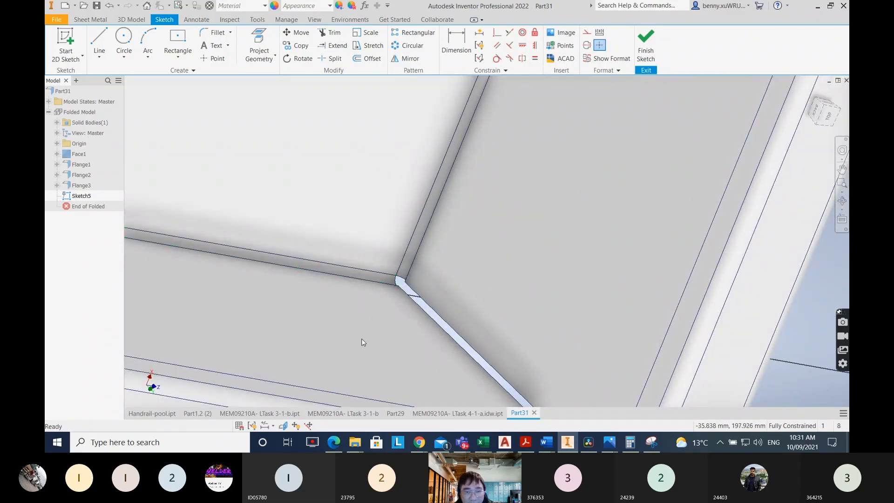
key(F5)
middle_drag(525, 319, 654, 304)
click(546, 442)
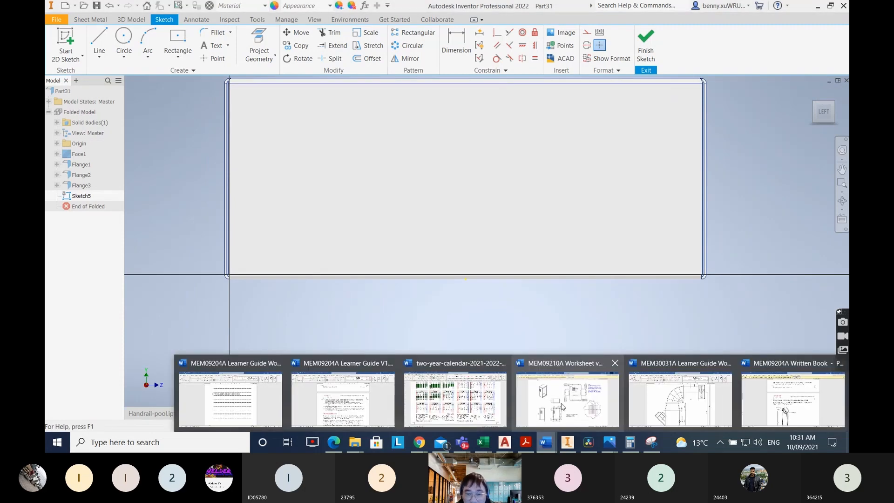
click(586, 409)
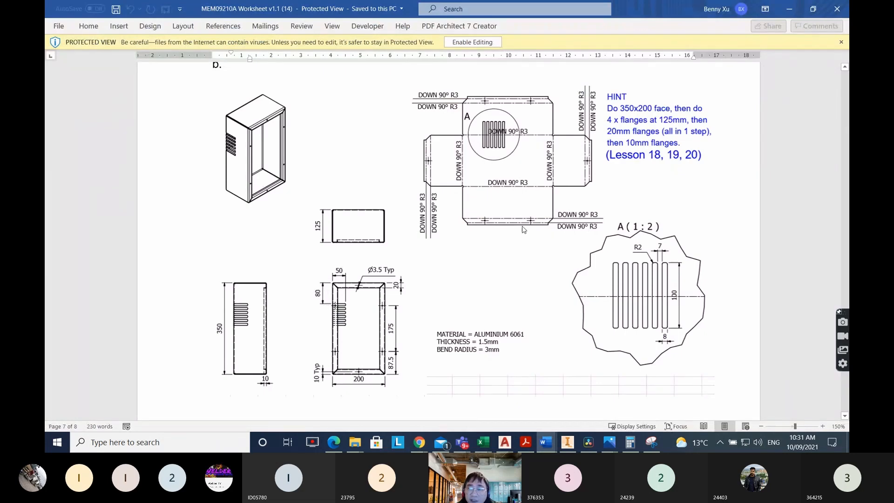
click(793, 13)
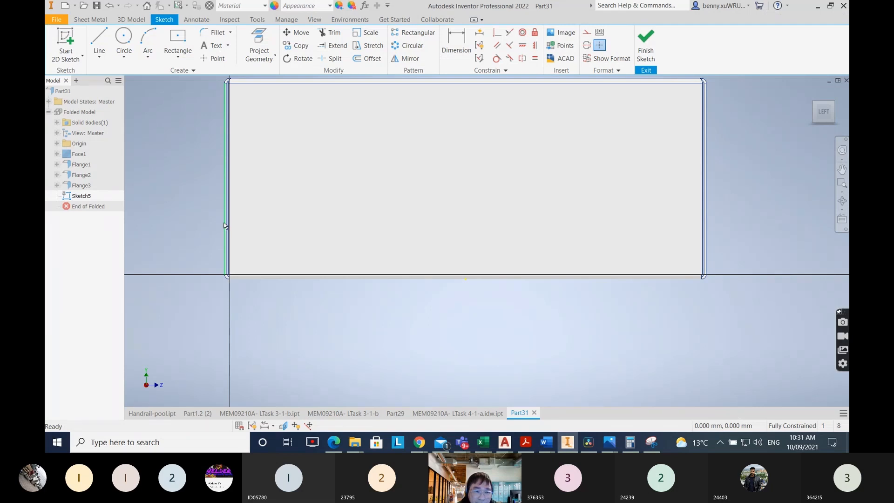
Draw an 80 mm horizontal line along the side wall's lower edge, starting at the outer corner point beyond the rounded bend.
click(99, 39)
scroll(226, 276, down, 2)
scroll(226, 276, up, 5)
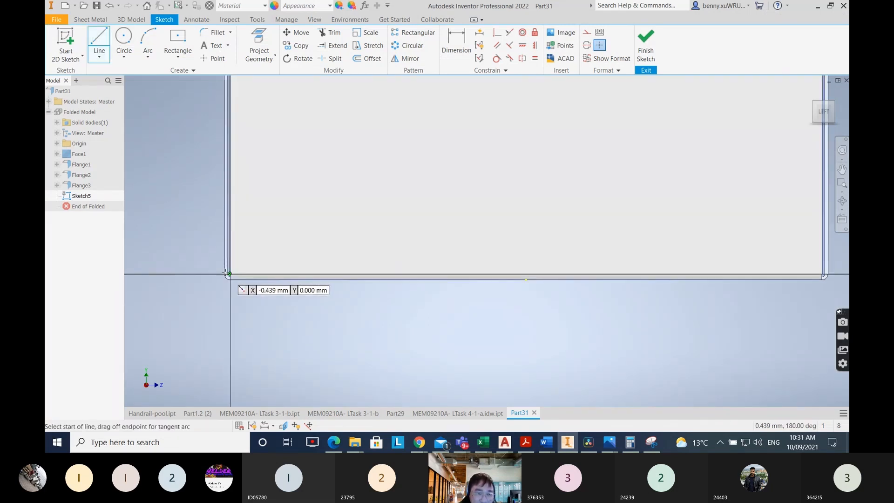
click(224, 275)
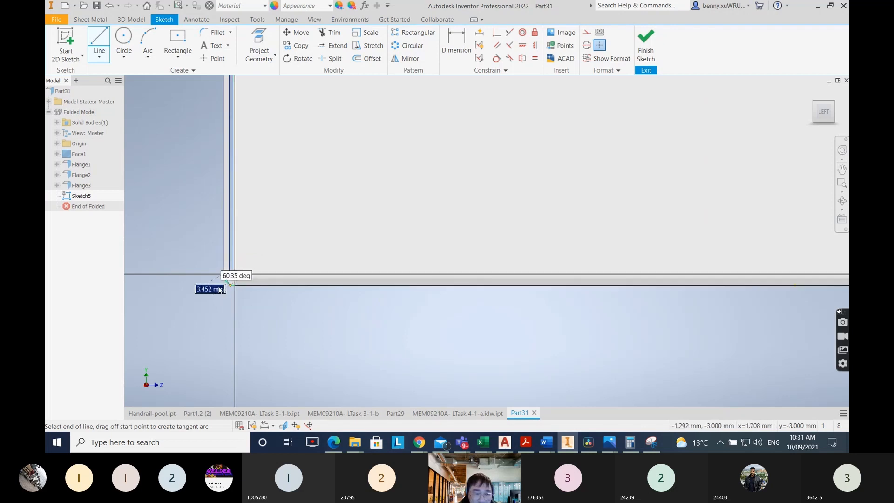
key(Escape)
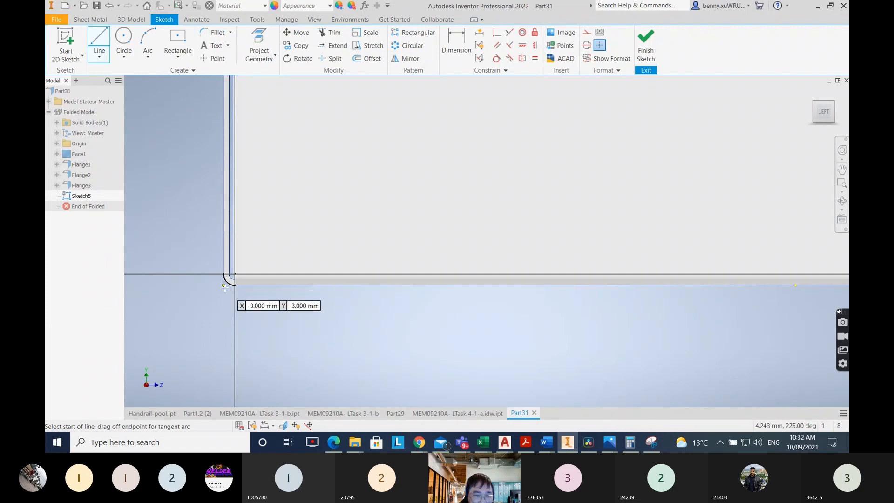
click(224, 286)
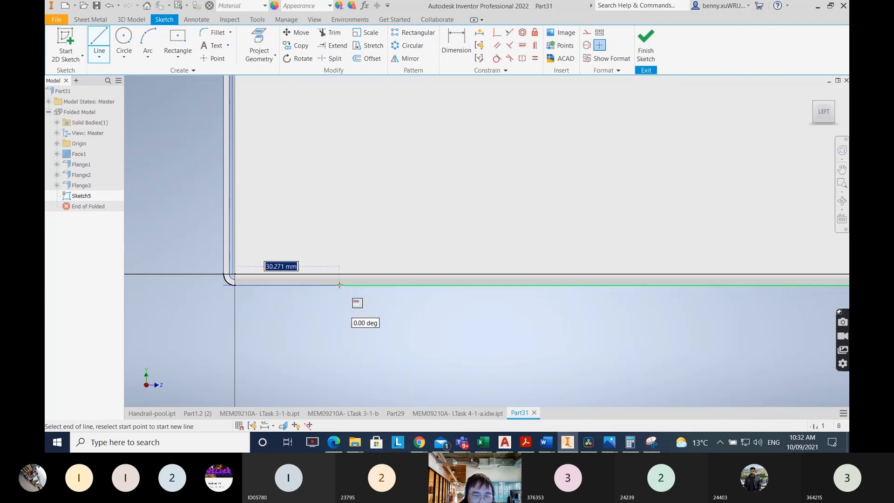
text(80)
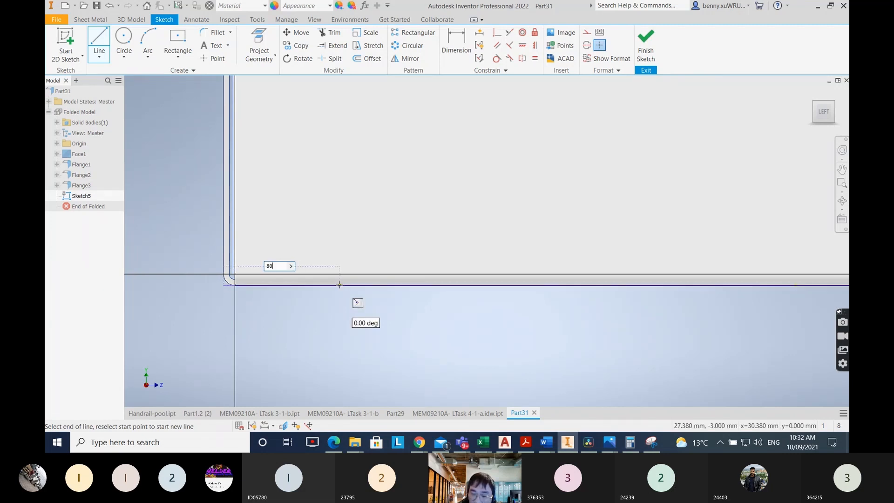
key(Return)
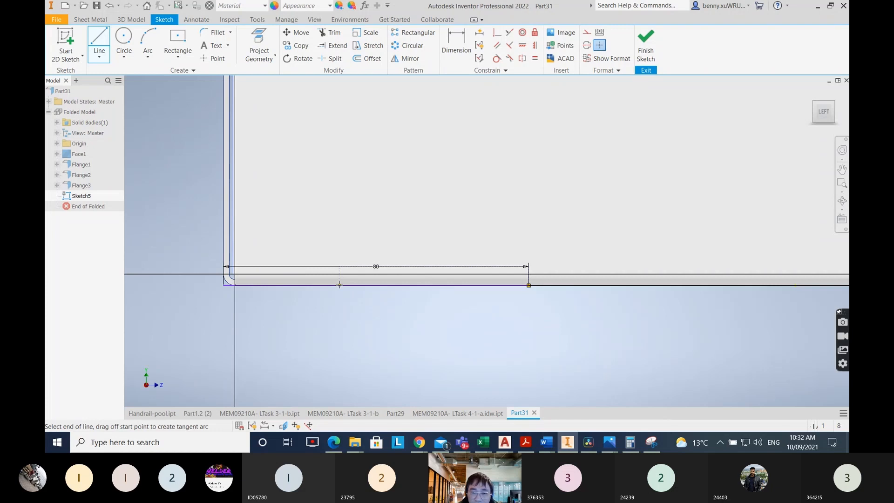
right_click(463, 365)
click(468, 368)
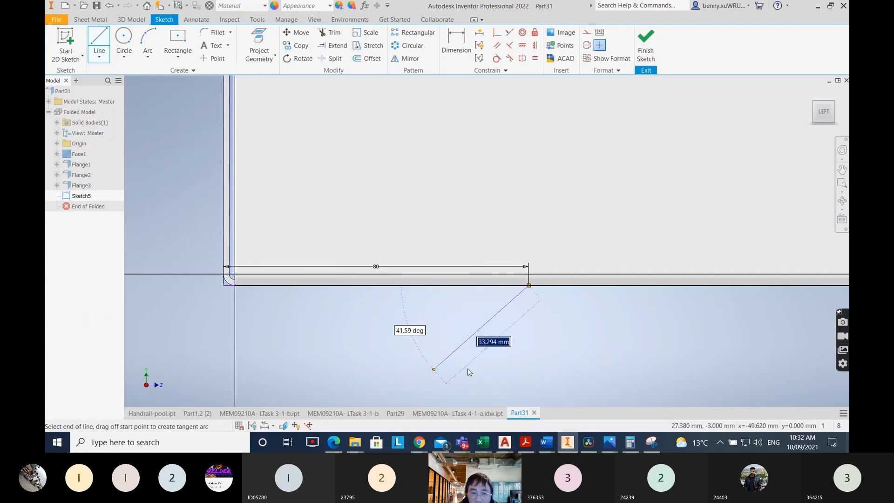
click(450, 284)
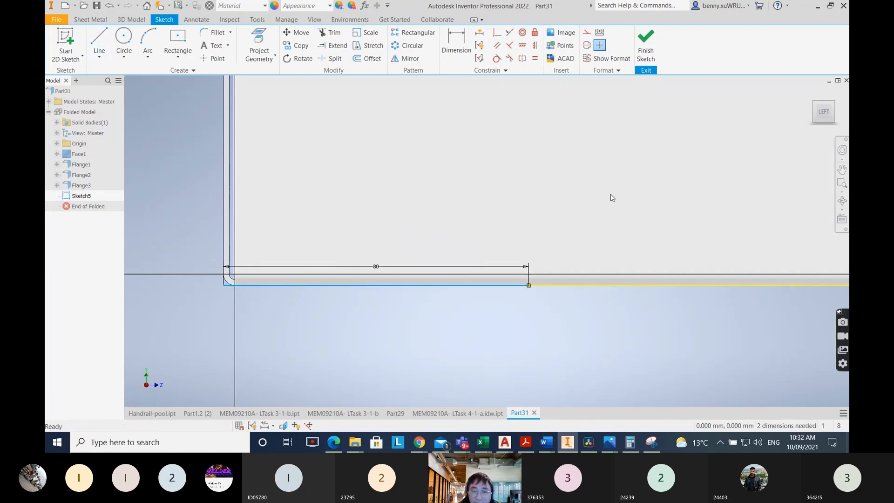
Convert the 80 mm line to construction geometry and check the slot dimensions in the Word worksheet.
click(588, 32)
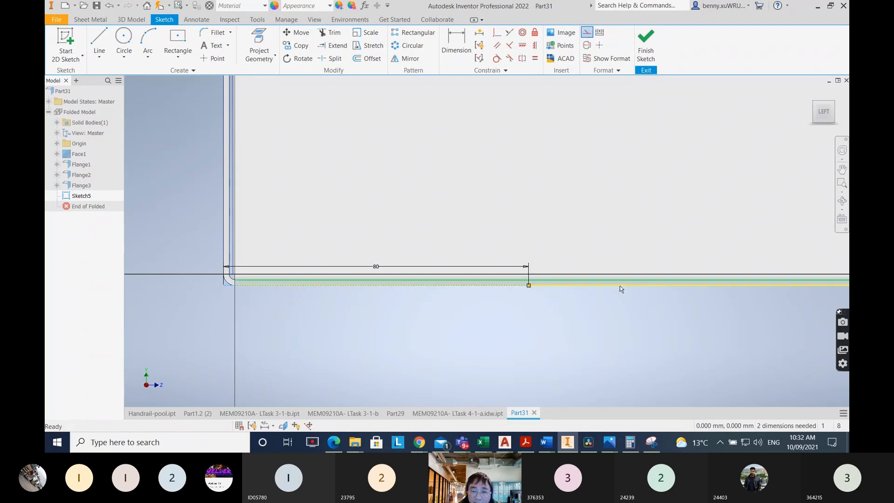
mouse_move(595, 351)
middle_down()
mouse_move(495, 318)
mouse_move(443, 314)
middle_up()
scroll(506, 312, up, 5)
scroll(443, 313, down, 3)
mouse_move(546, 443)
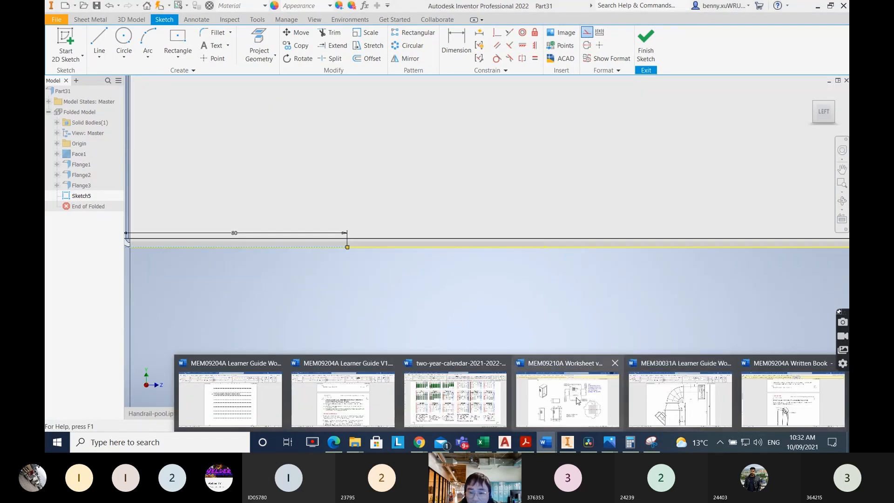
click(564, 383)
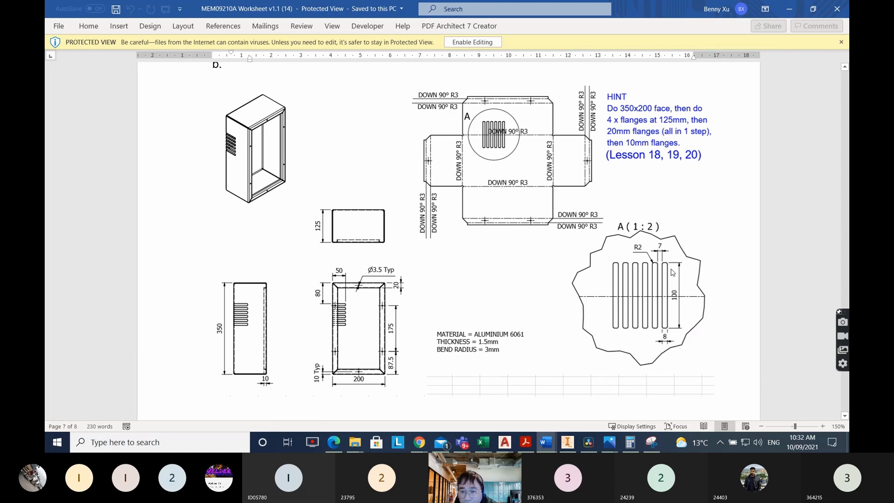
click(791, 13)
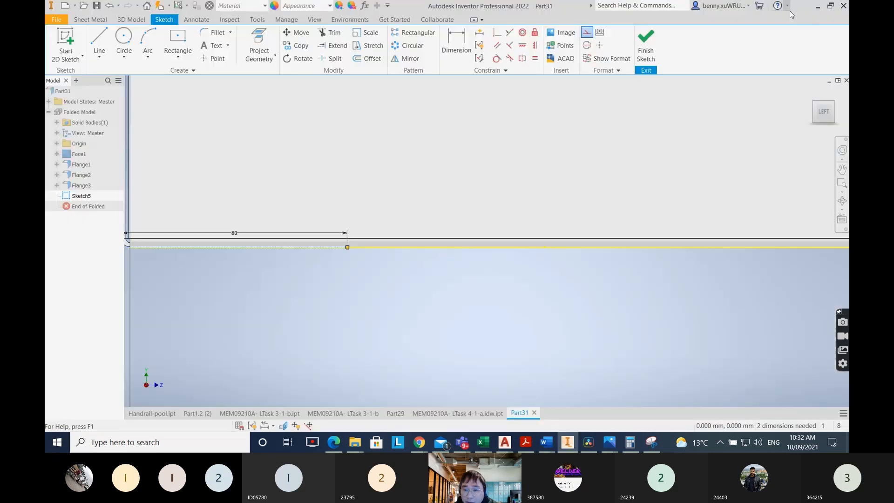
Draw a closed slot outline 8 mm wide and 50 mm high, rising from the inner end of the 80 mm construction line.
scroll(388, 298, down, 2)
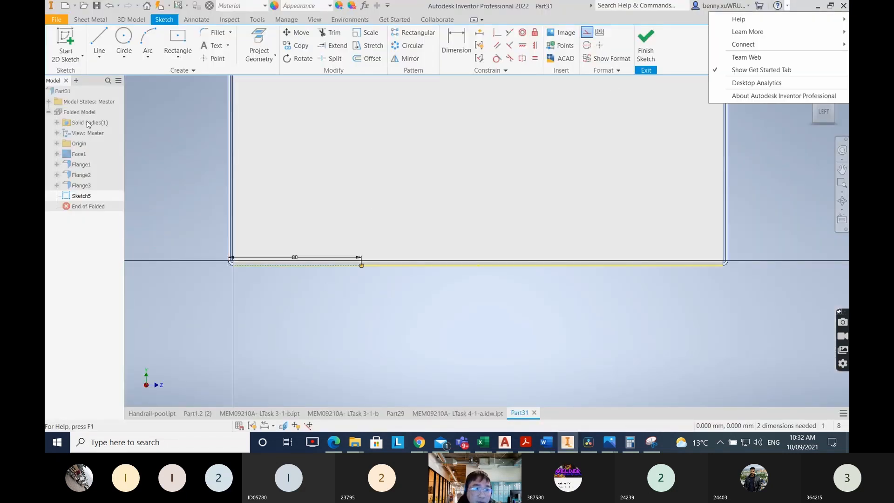
click(99, 40)
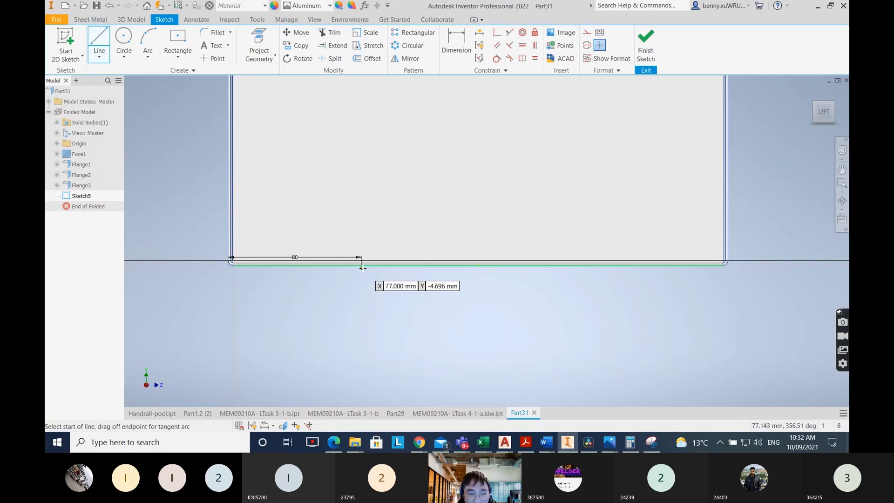
click(362, 265)
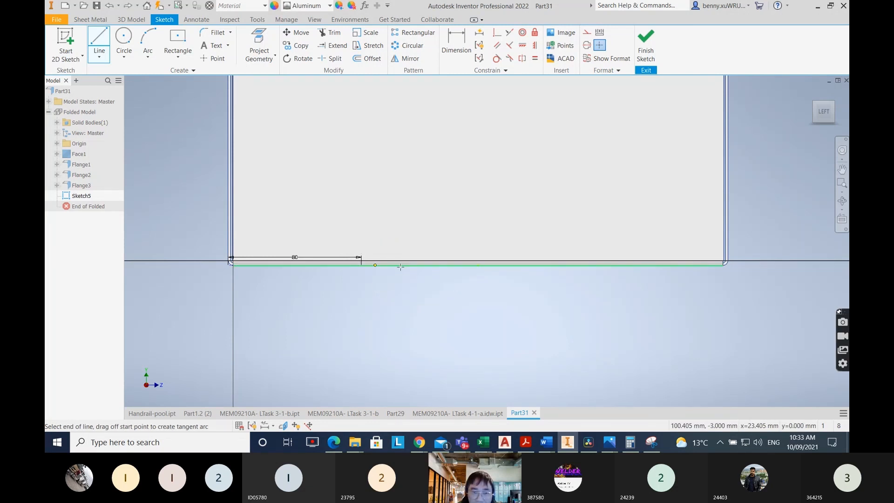
click(375, 265)
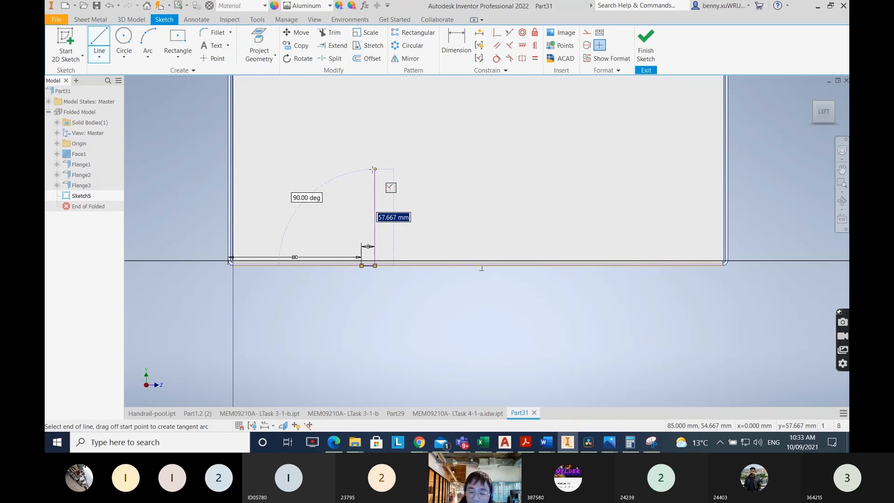
text(50)
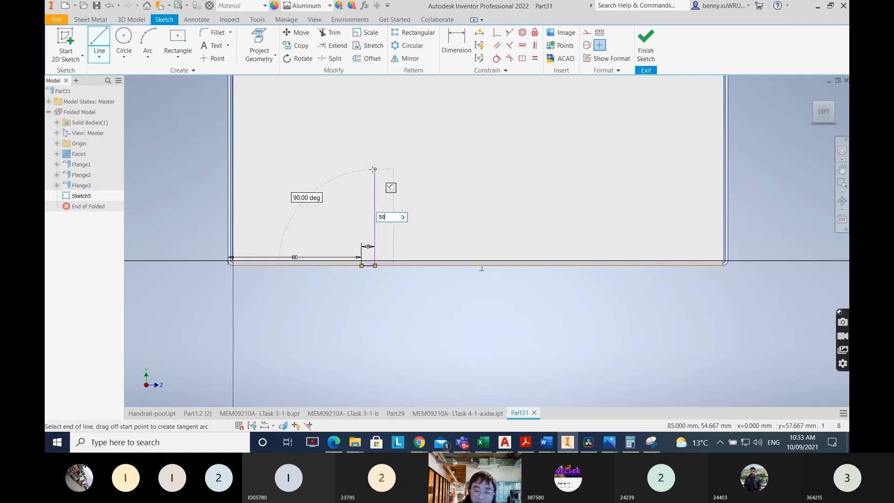
key(Return)
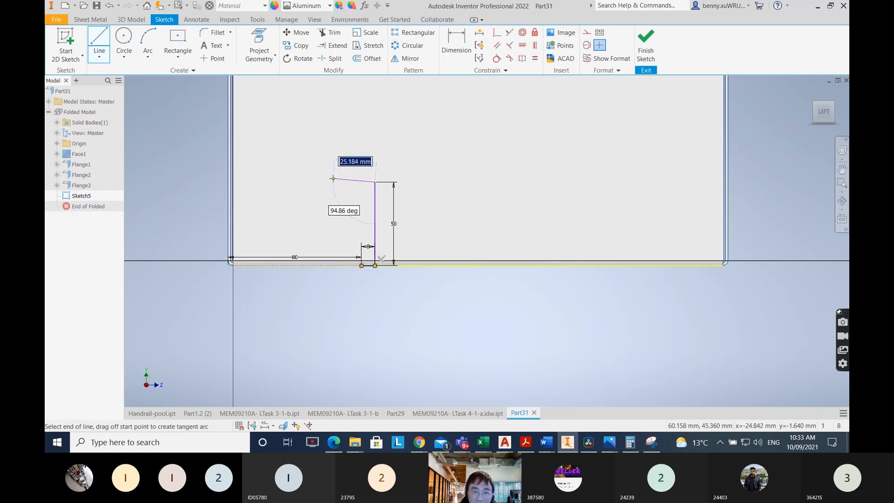
text(8)
key(Return)
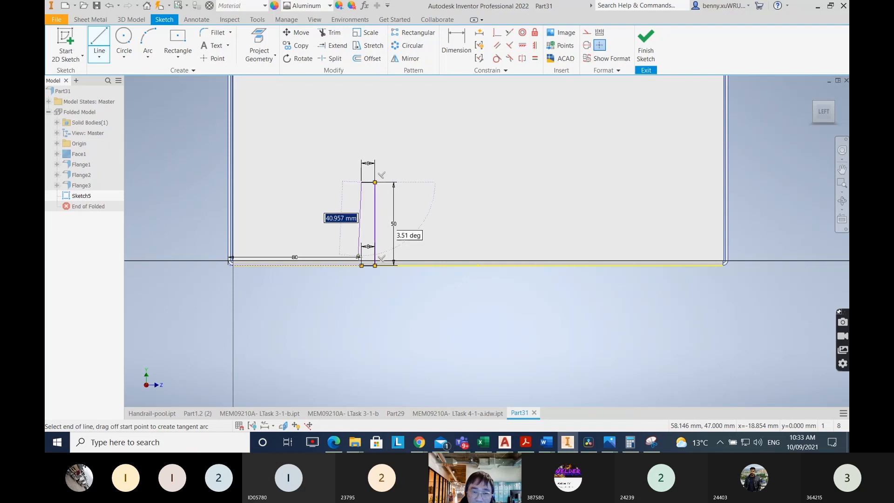
click(362, 266)
right_click(362, 265)
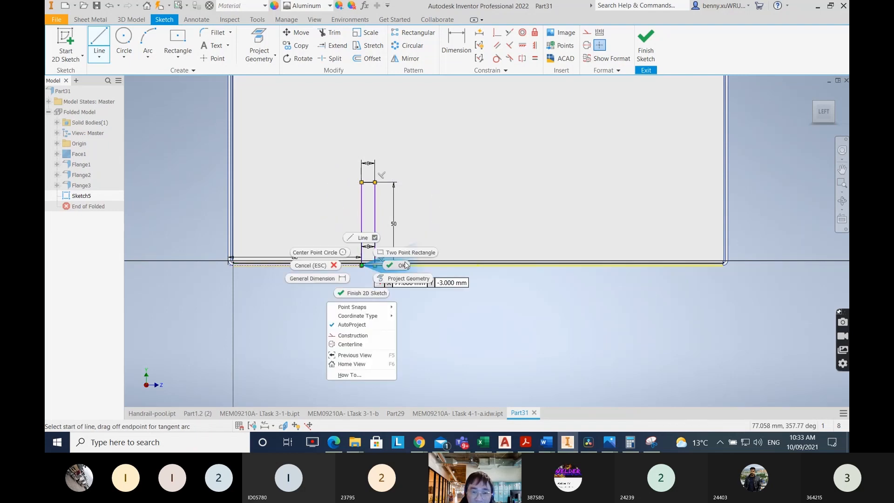
click(405, 265)
Check the slot's corner radius in the Word worksheet and fillet the slot outline's two upper corners with a 2 mm radius.
click(546, 442)
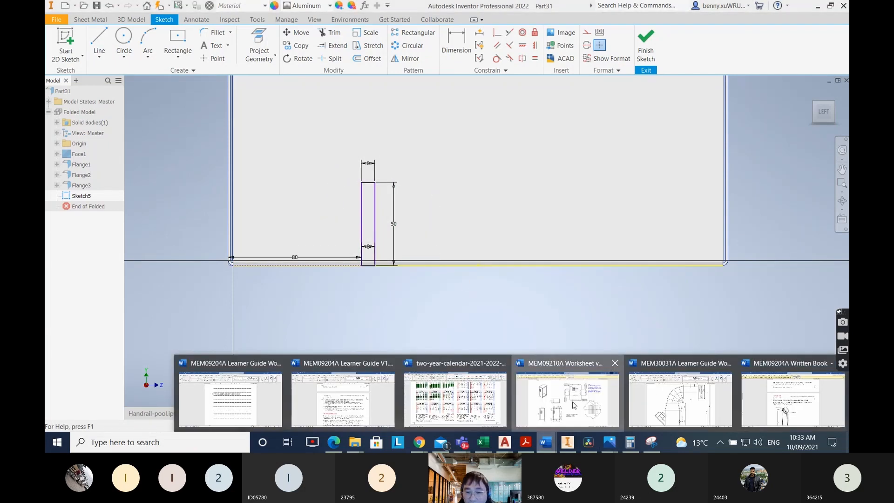
click(574, 405)
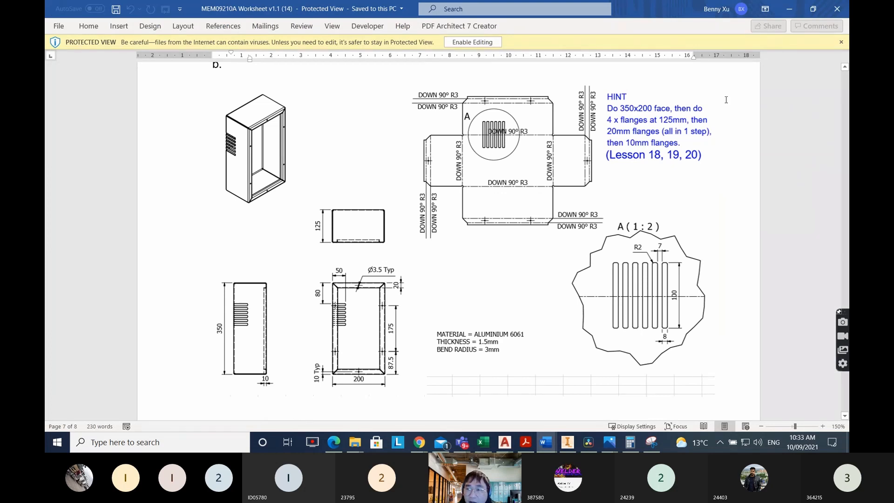
click(789, 9)
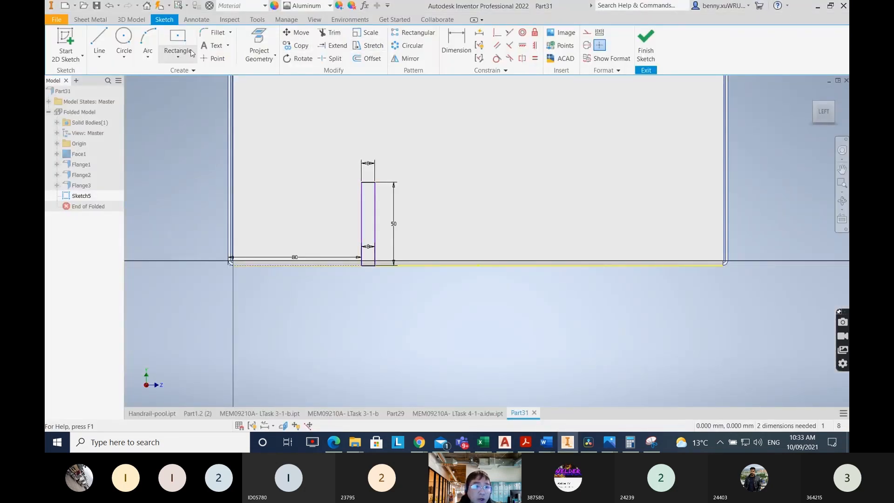
click(215, 32)
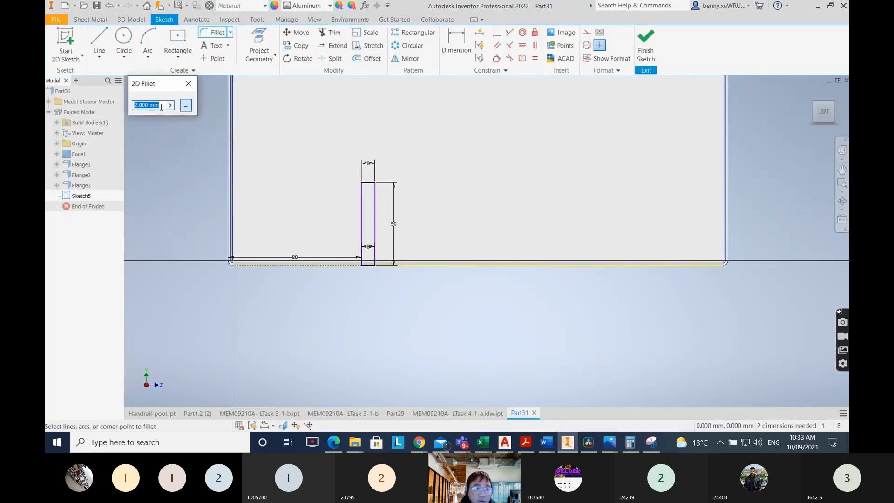
click(363, 183)
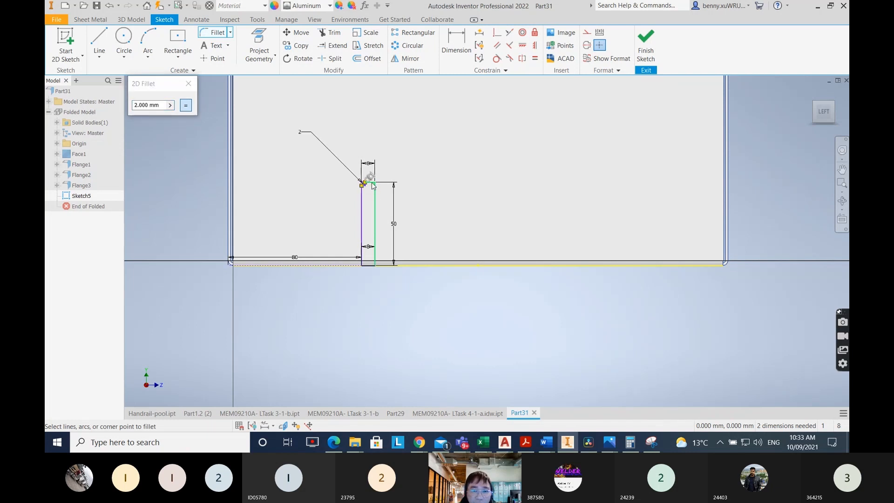
click(374, 183)
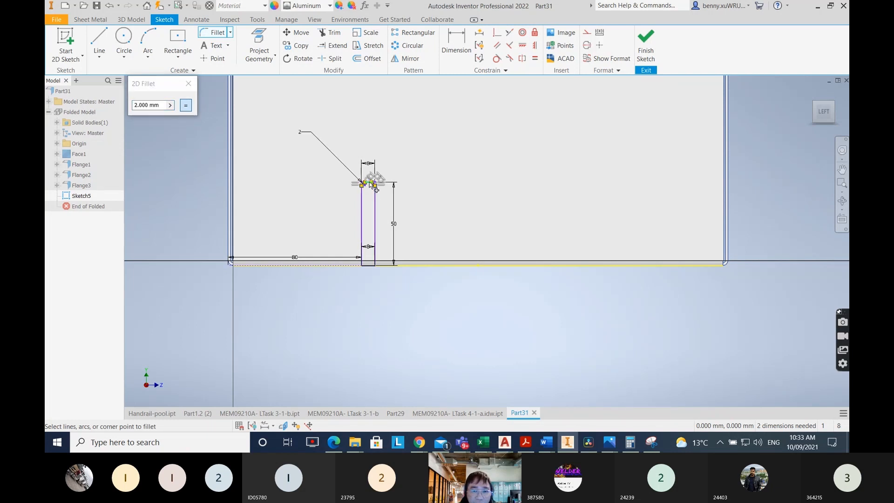
click(189, 84)
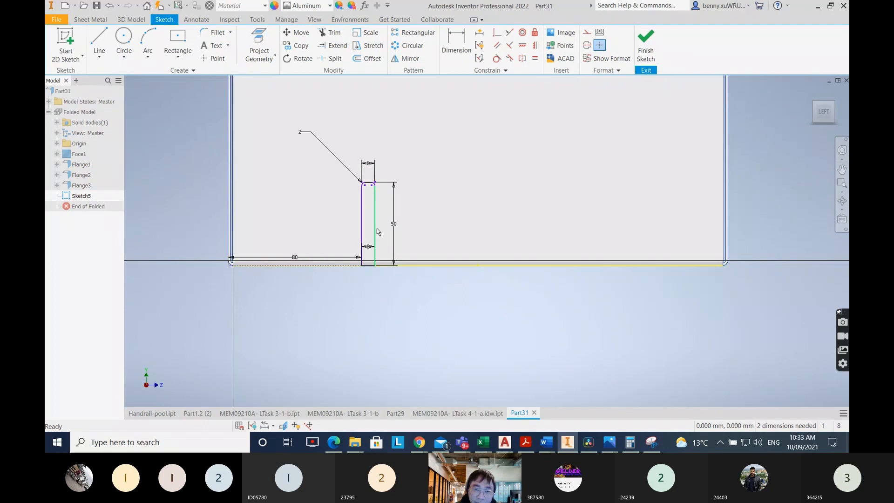
double_click(395, 205)
click(426, 226)
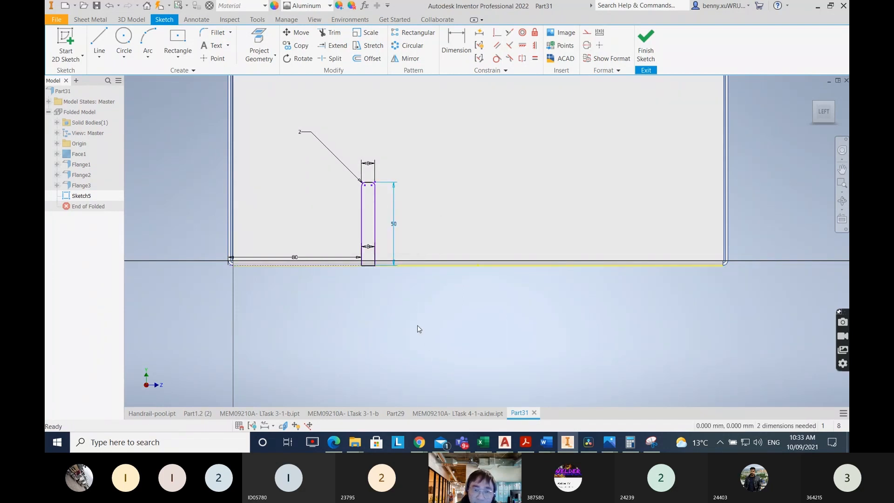
Draw a 7 mm horizontal spacing line along the wall's lower edge from the slot outline's lower right corner.
click(99, 38)
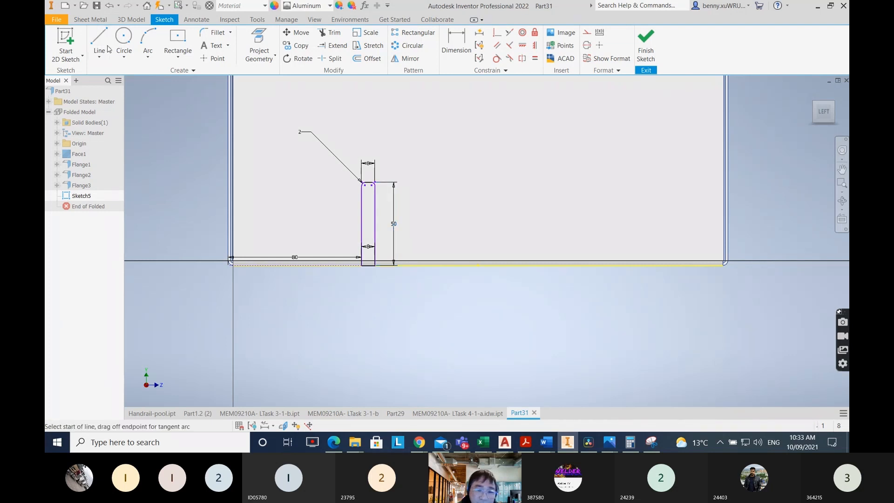
scroll(372, 278, down, 2)
scroll(372, 275, up, 6)
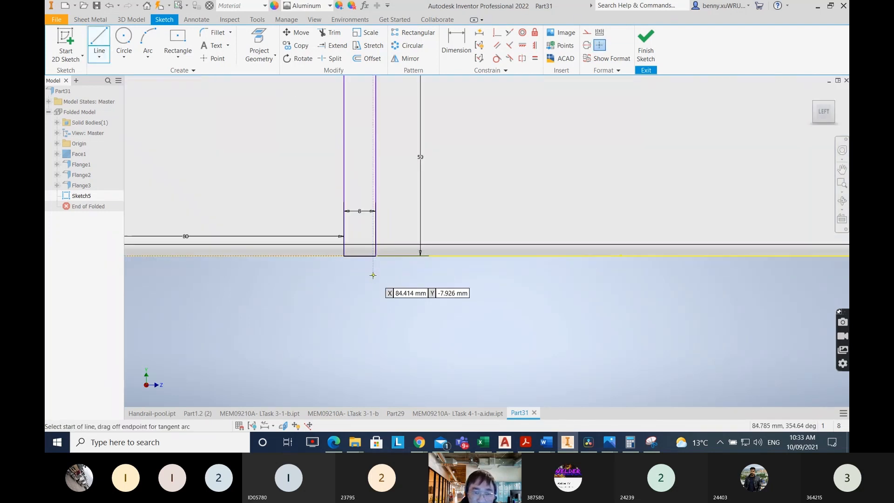
click(378, 238)
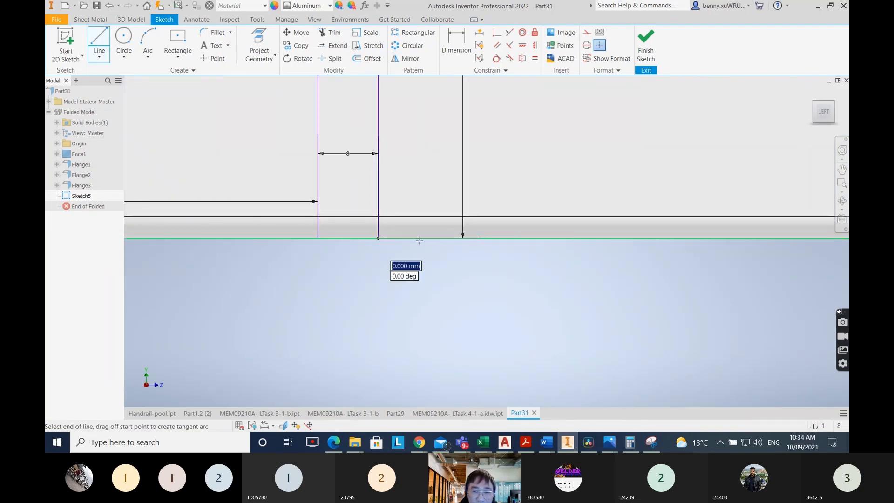
text(7)
key(Tab)
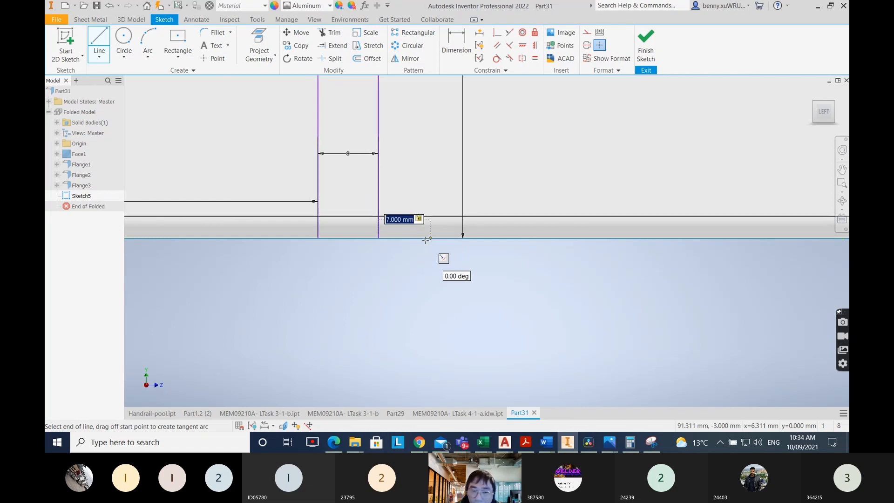
key(Return)
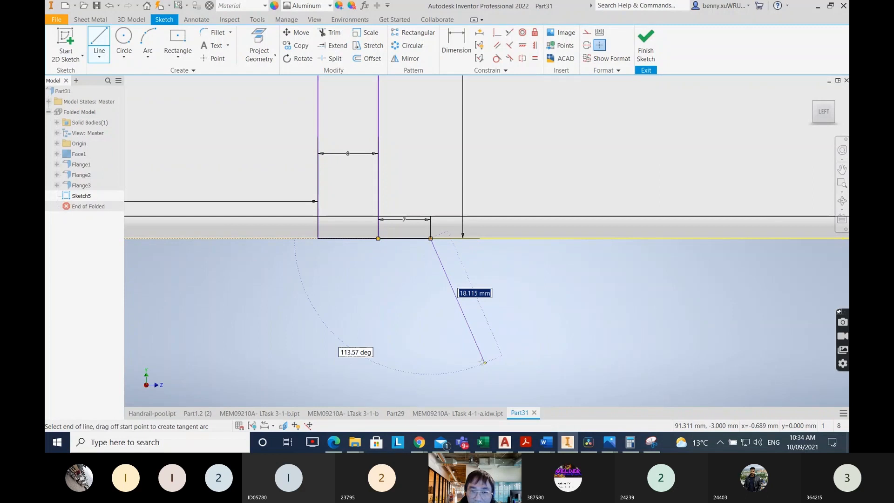
right_click(467, 352)
click(507, 353)
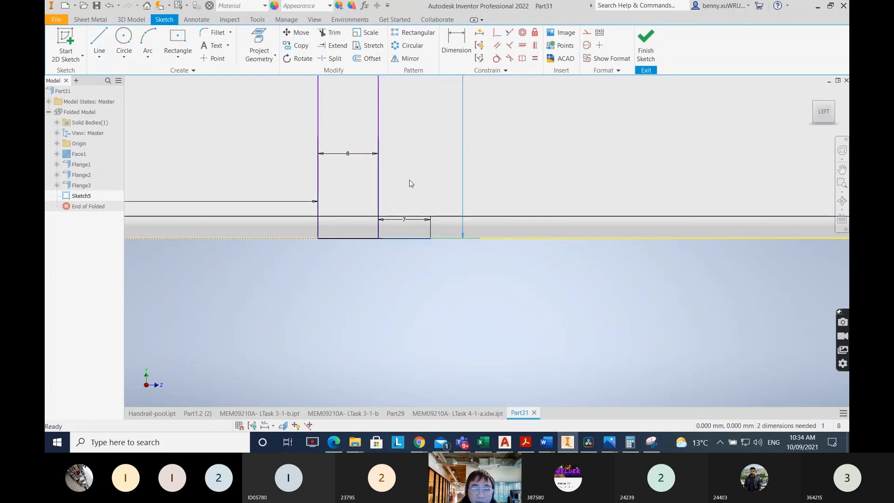
Copy the complete slot outline with its 7 mm spacing line, using the outline's lower left corner as the base point.
scroll(409, 180, down, 5)
click(301, 45)
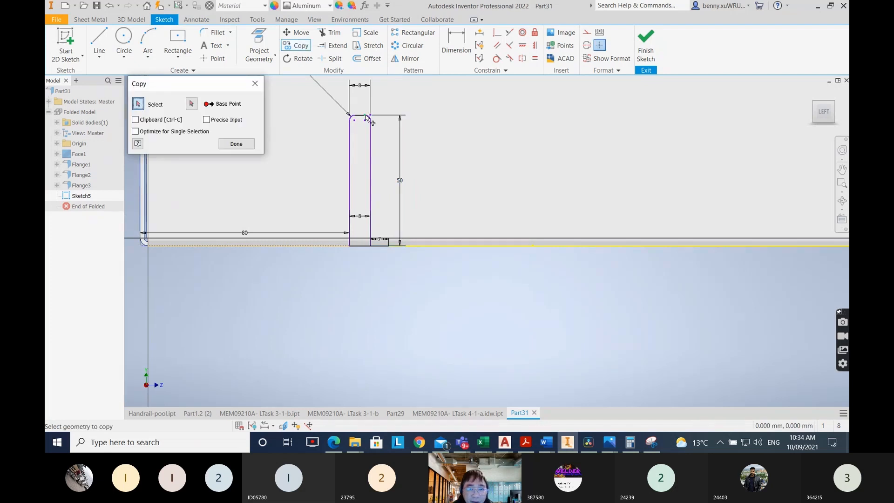
click(370, 150)
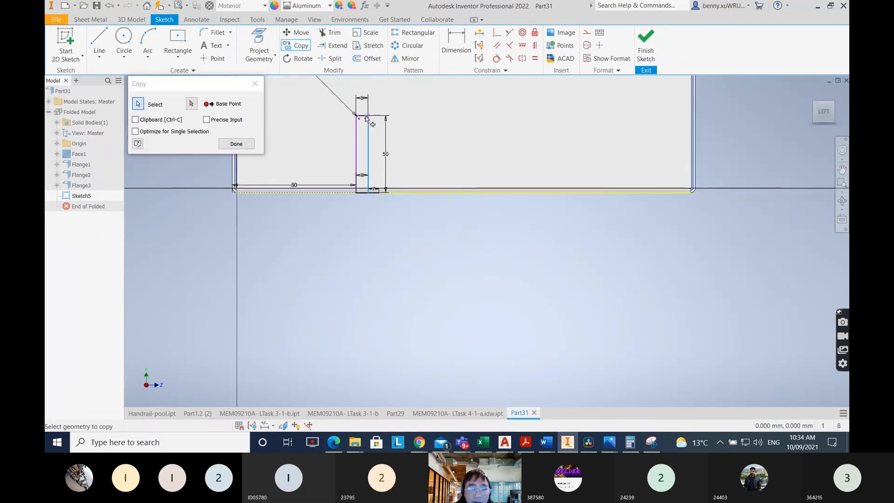
scroll(365, 118, up, 5)
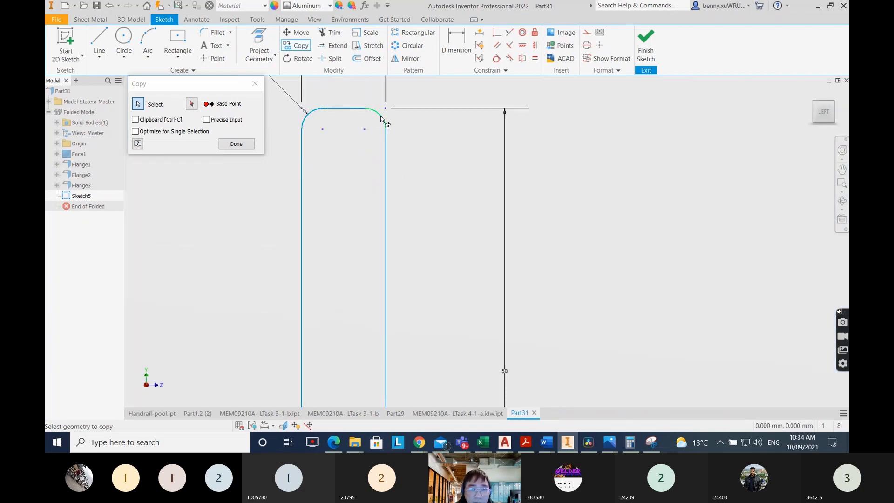
scroll(379, 358, down, 4)
scroll(385, 370, down, 2)
middle_drag(385, 372, 398, 228)
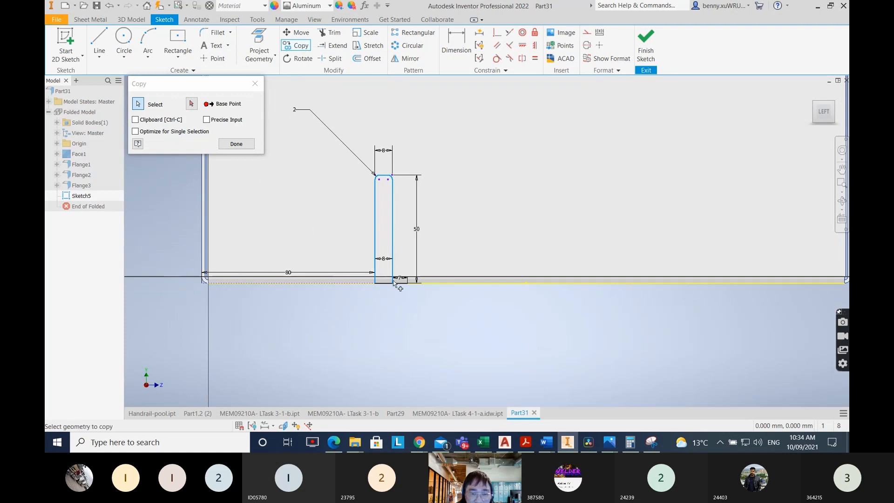
scroll(392, 307, up, 5)
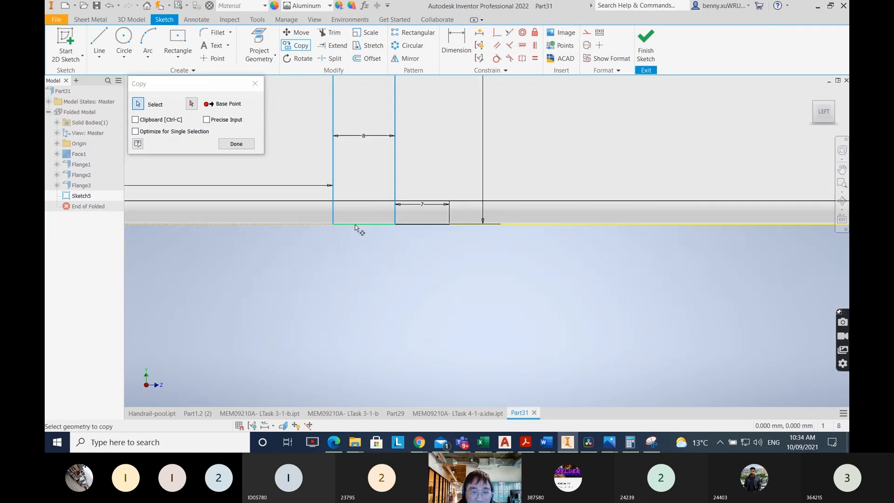
scroll(401, 237, down, 3)
scroll(401, 239, up, 3)
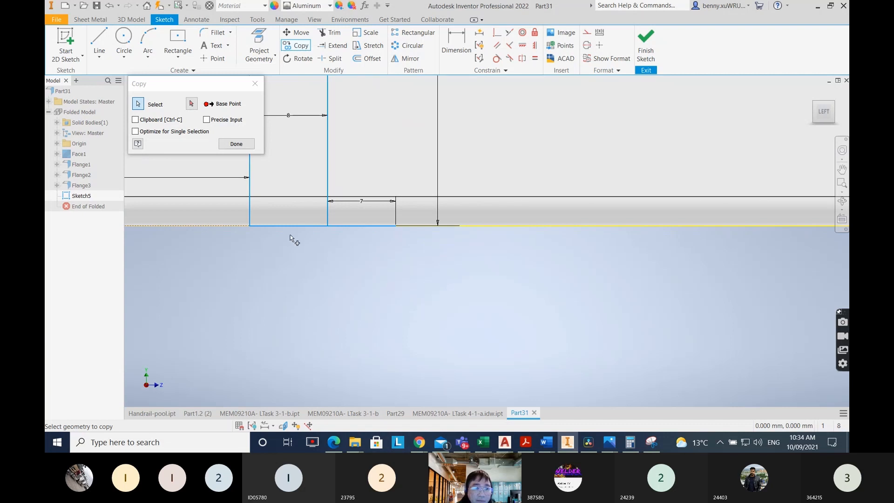
click(191, 104)
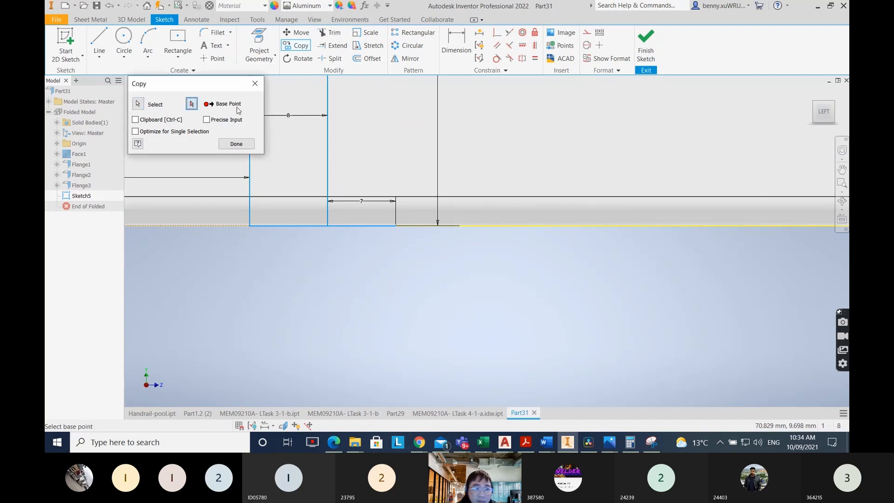
click(249, 226)
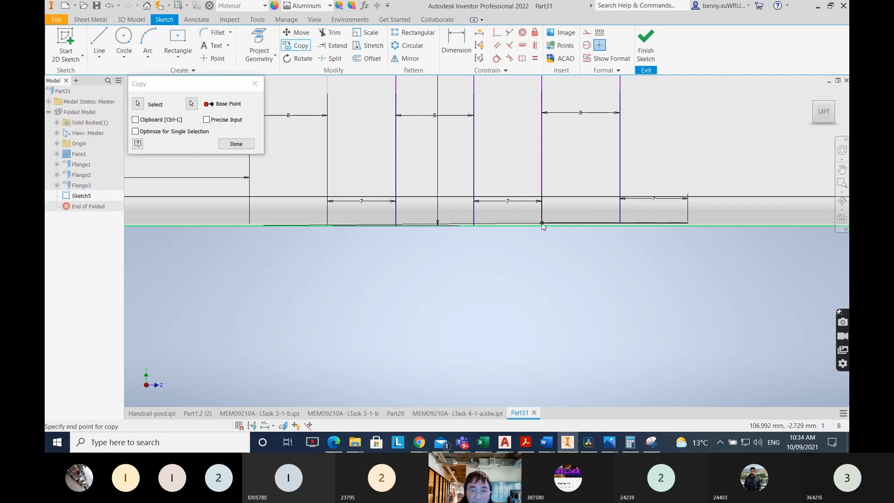
Place the copies end to end along the wall's lower edge until there are six slots, and finish the sketch.
scroll(542, 226, down, 6)
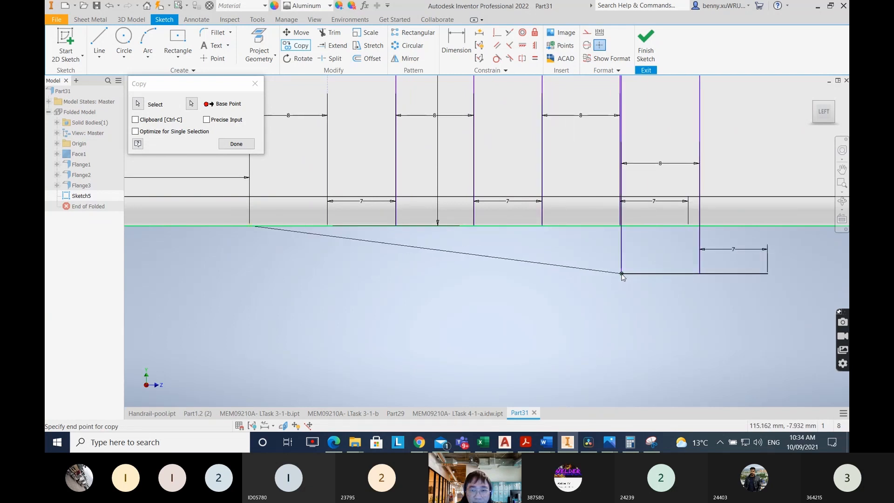
scroll(564, 284, up, 5)
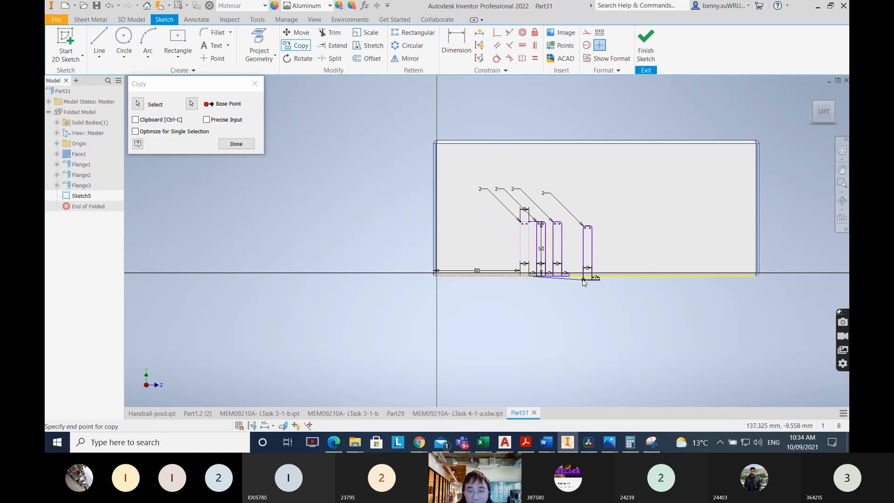
scroll(580, 285, down, 2)
scroll(577, 281, down, 2)
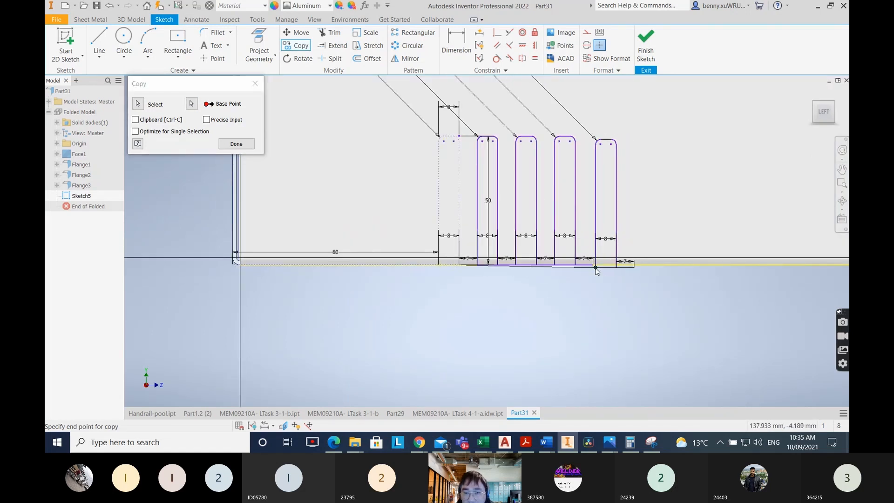
click(593, 265)
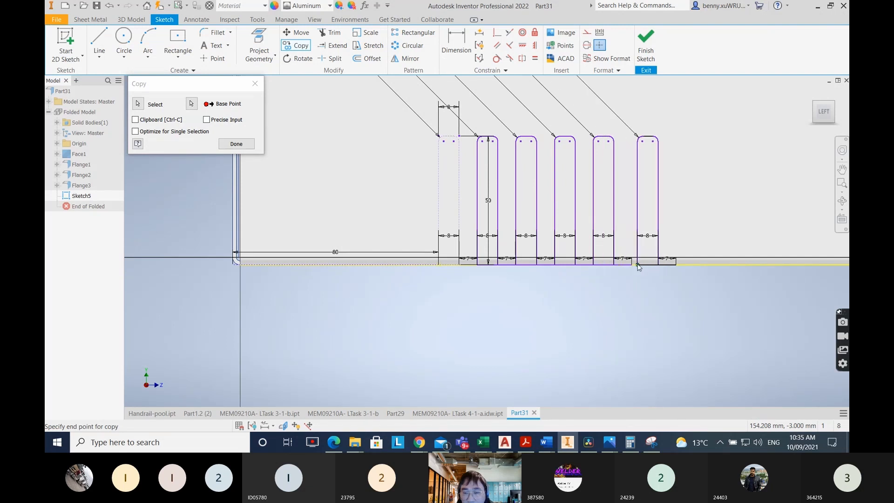
click(633, 265)
right_click(631, 264)
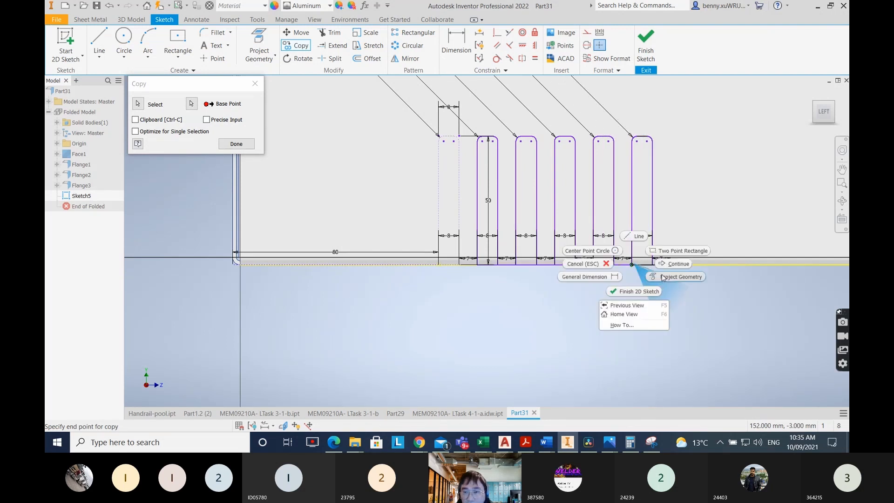
click(239, 146)
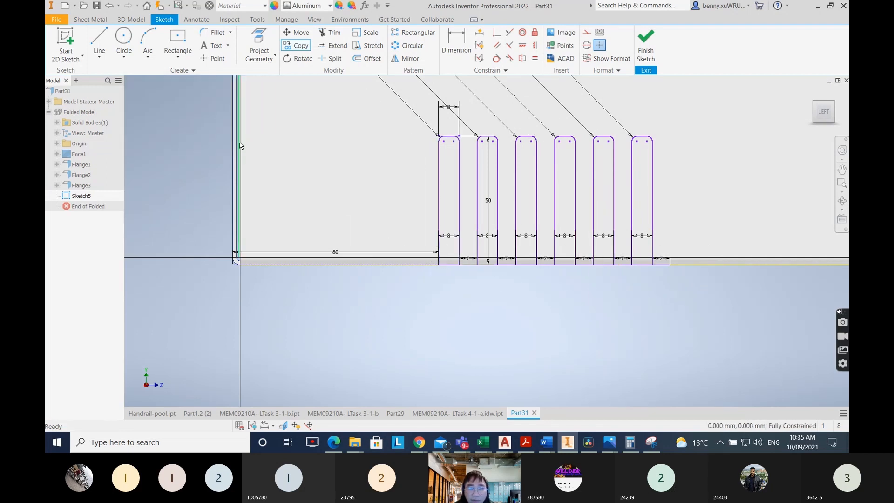
click(646, 45)
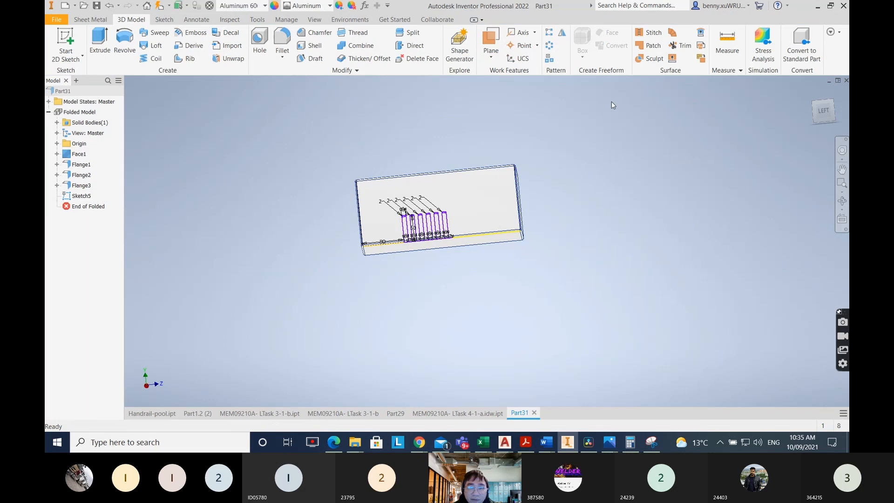
Extrude all six slot profiles as a 5 mm cut in the flipped direction through the sheet metal.
middle_drag(578, 236, 574, 246)
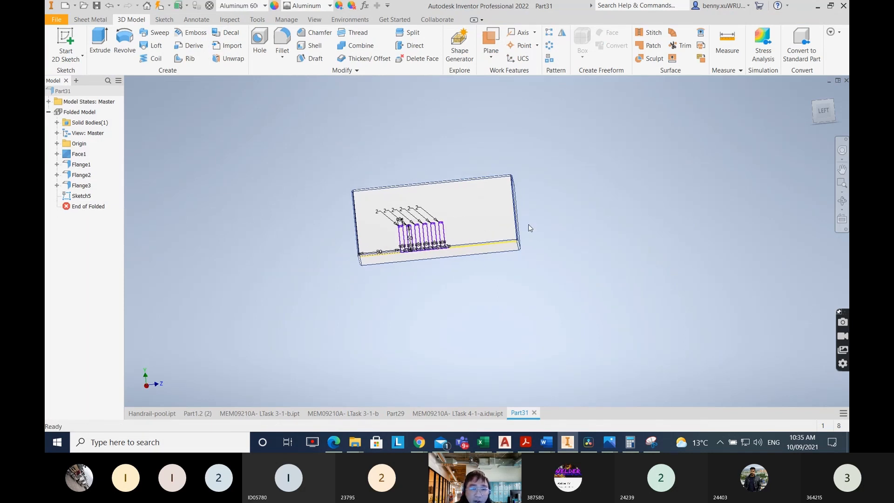
key(e)
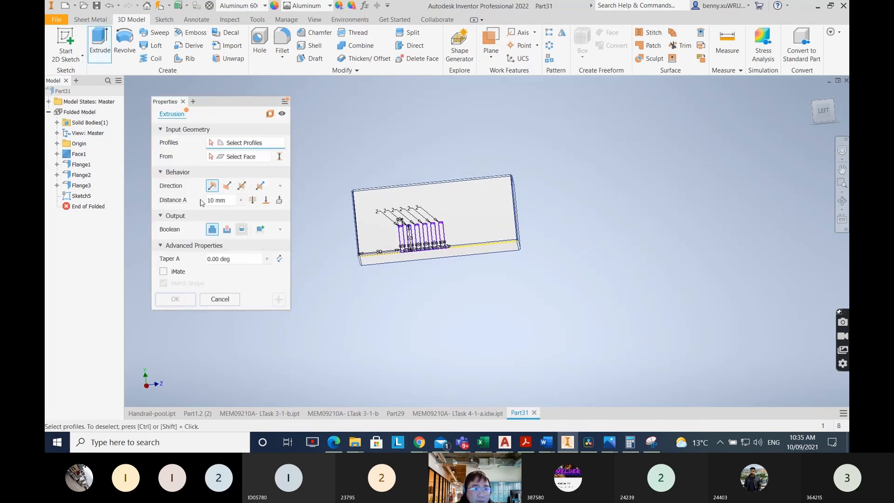
click(404, 240)
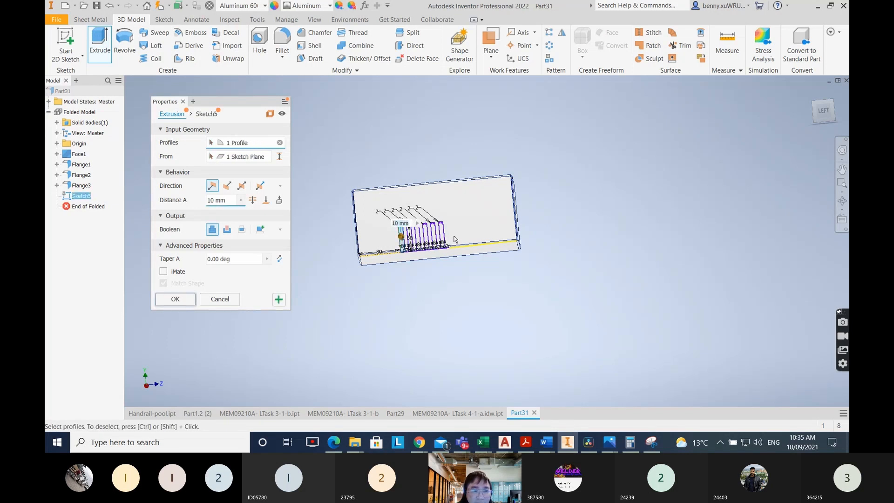
scroll(442, 237, up, 5)
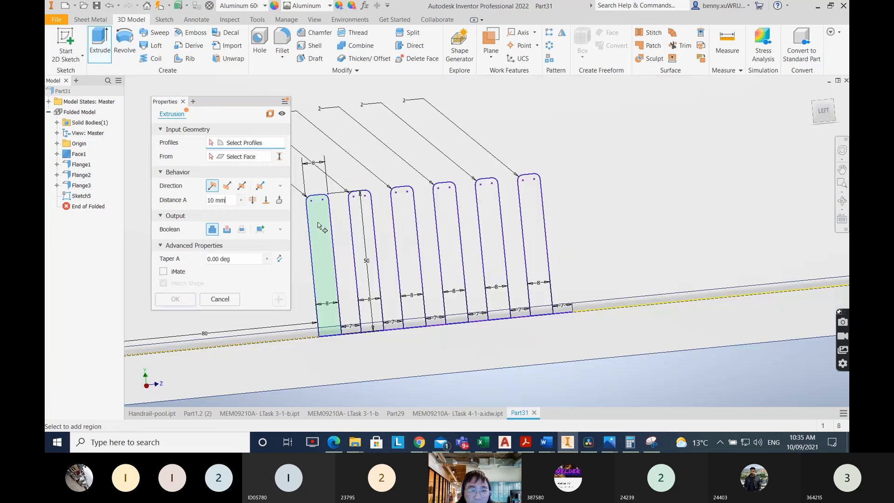
click(386, 215)
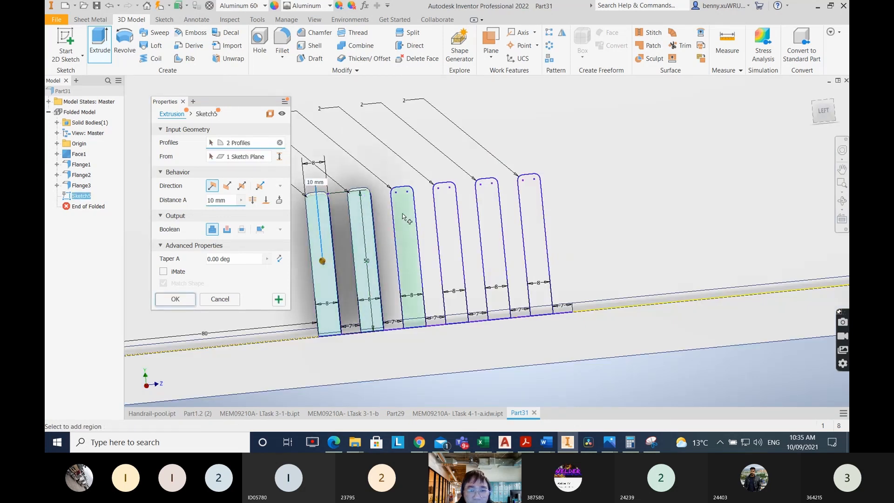
click(403, 218)
click(451, 215)
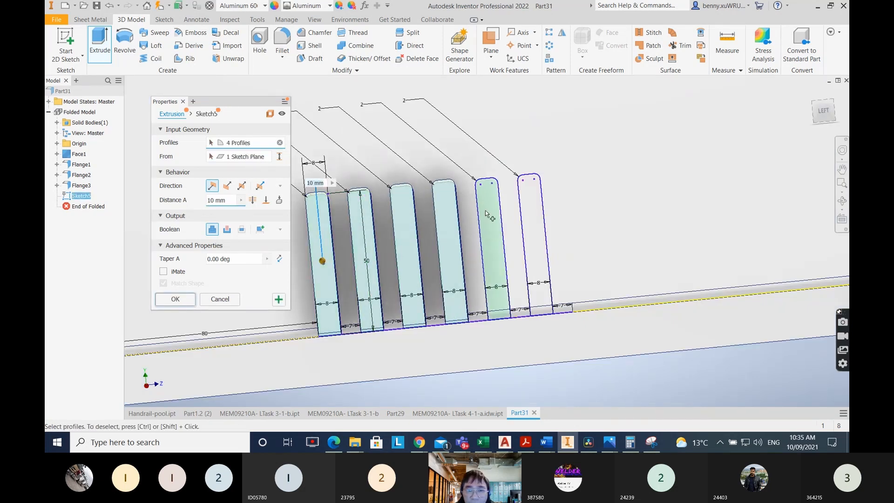
click(487, 216)
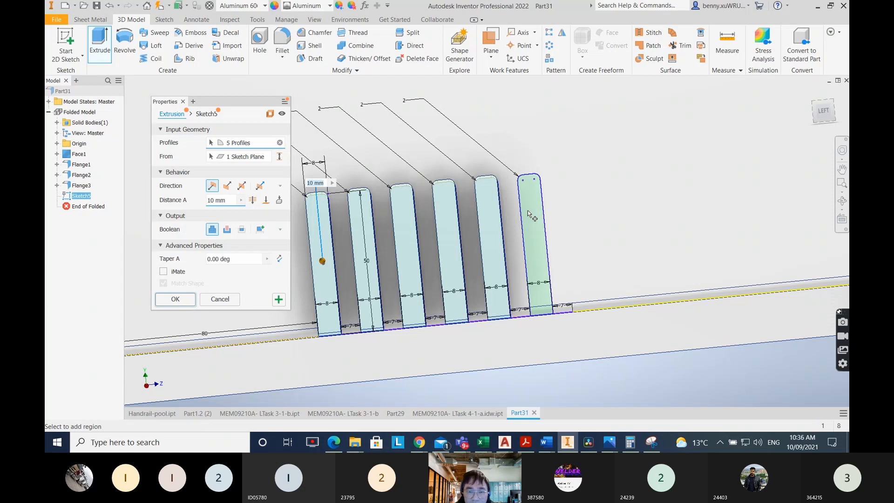
click(529, 214)
click(227, 230)
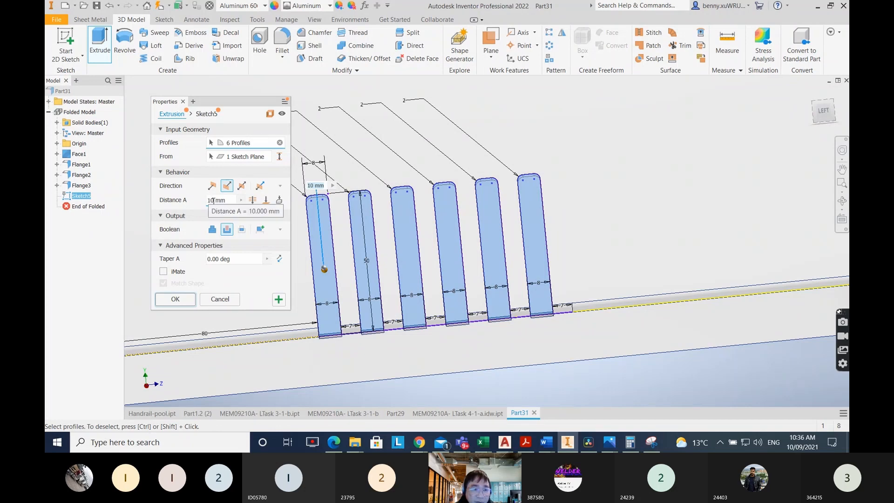
double_click(215, 198)
text(5)
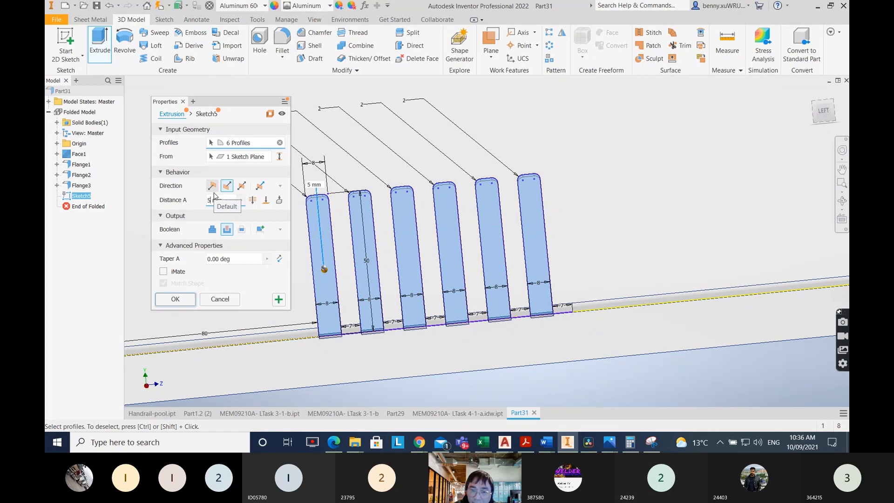
click(184, 299)
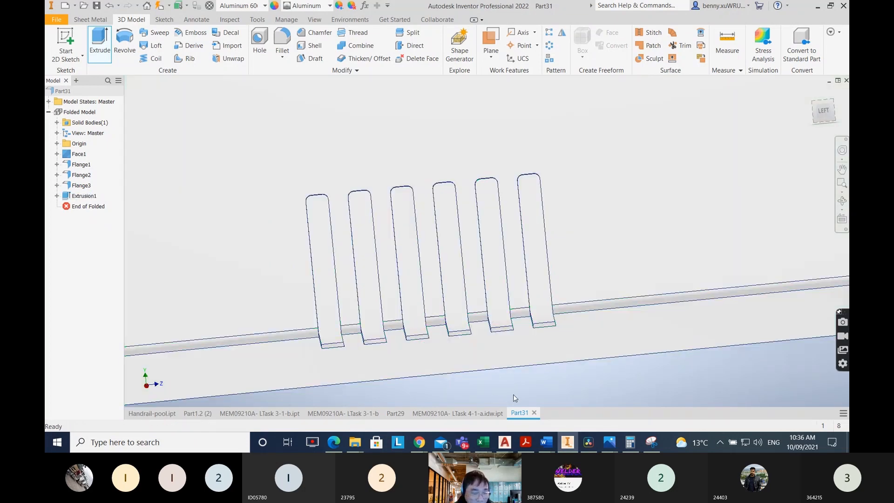
Inspect the slots around the bend and create the flat pattern of the box.
shift+middle_drag(521, 386, 518, 405)
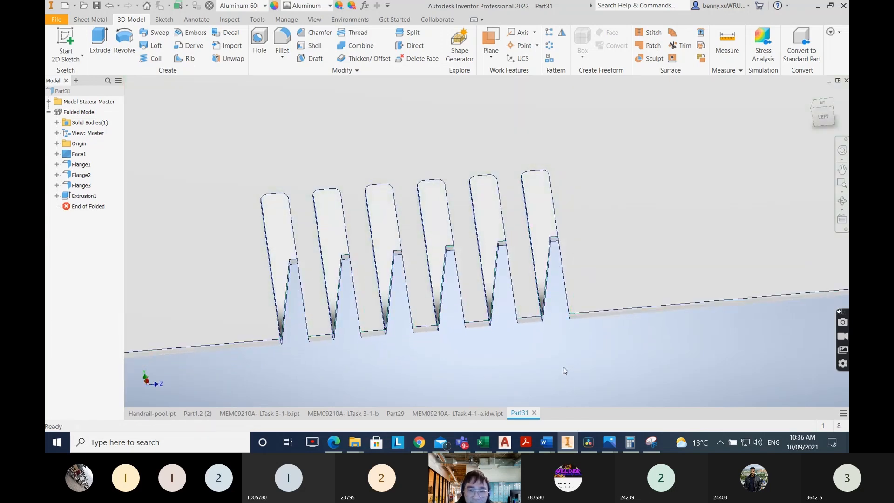
mouse_move(563, 367)
shift+middle_down()
mouse_move(581, 353)
mouse_move(571, 359)
shift+middle_up()
scroll(570, 358, down, 8)
shift+middle_drag(653, 335, 490, 354)
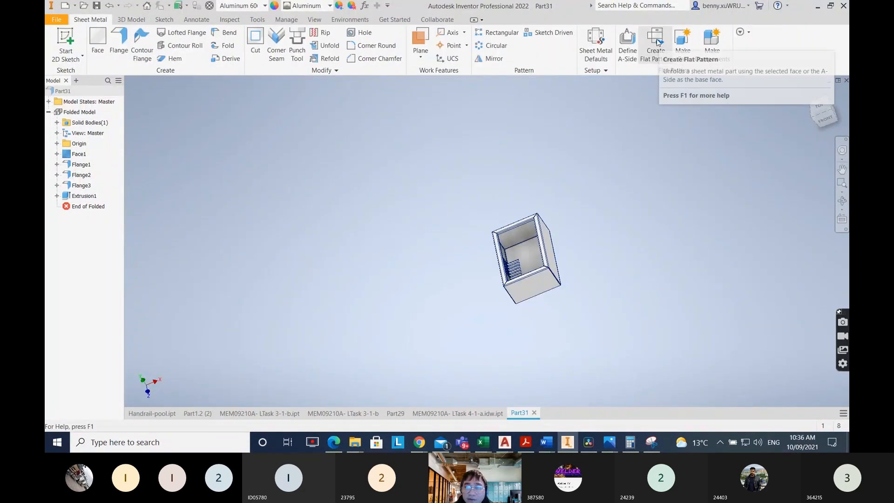
click(657, 45)
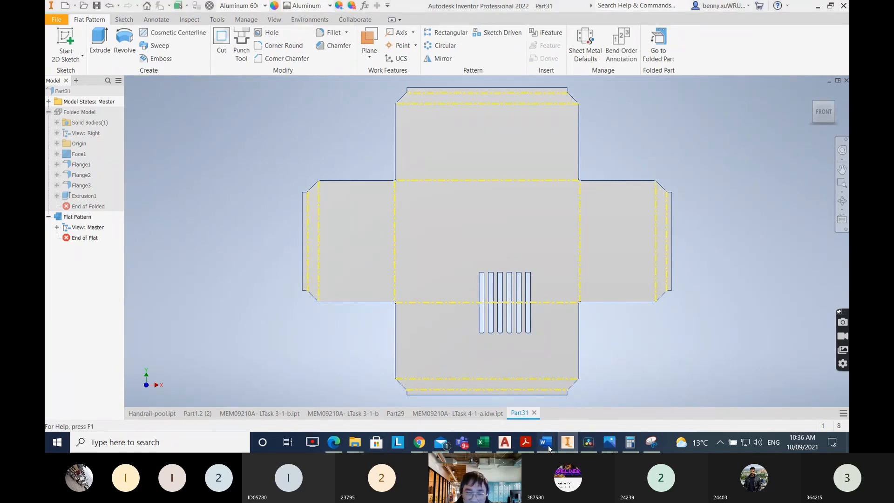
Compare the flat pattern with the drawing in the Word worksheet and return to Inventor.
mouse_move(549, 447)
click(565, 412)
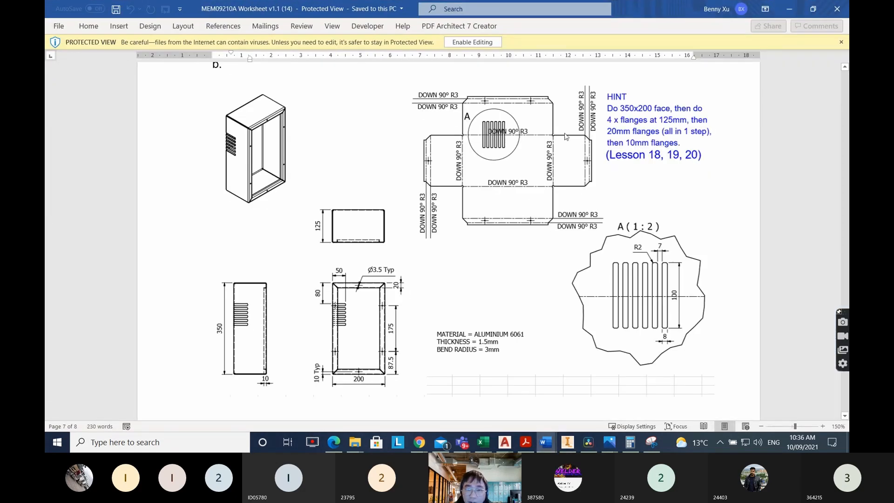
key(alt+Tab)
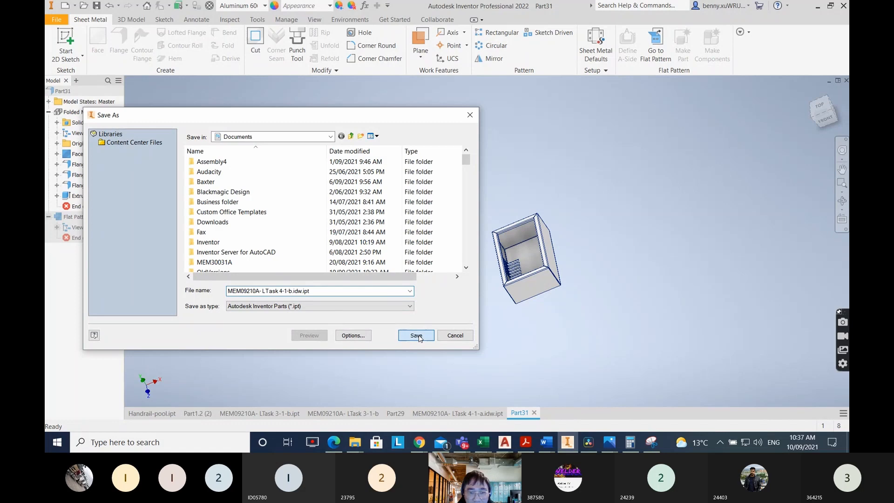
Save the folded part in Documents as MEM09210A- LTask 4-1-b.idw.ipt and view the whole box from the home orientation.
click(416, 336)
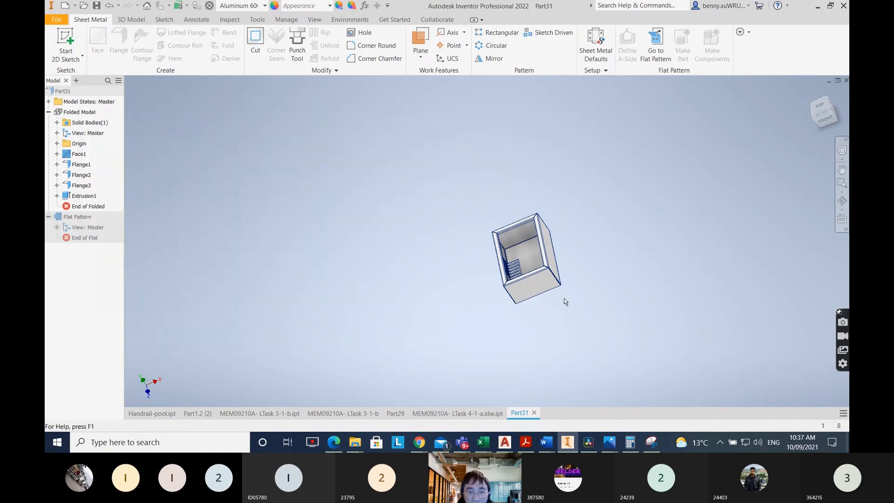
scroll(666, 299, down, 3)
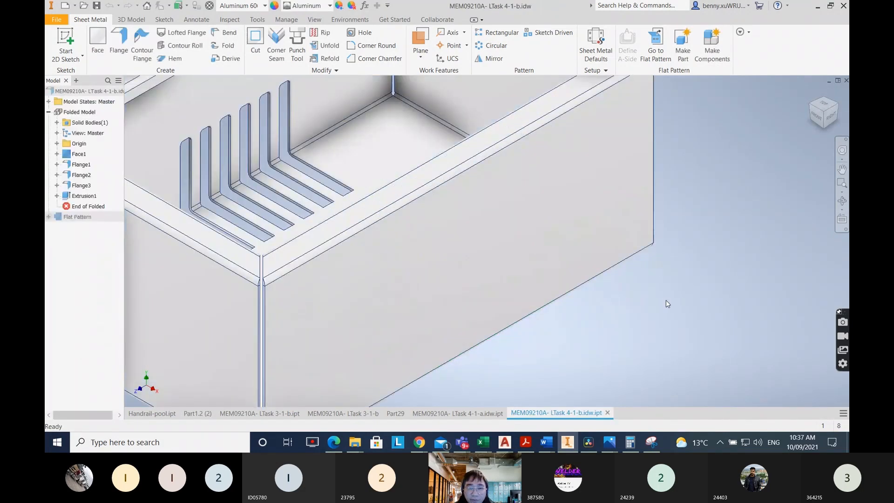
scroll(665, 299, up, 5)
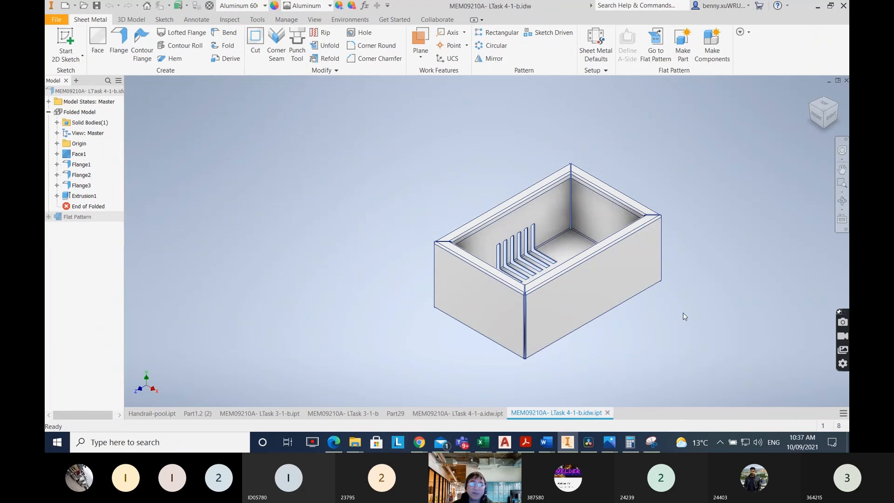